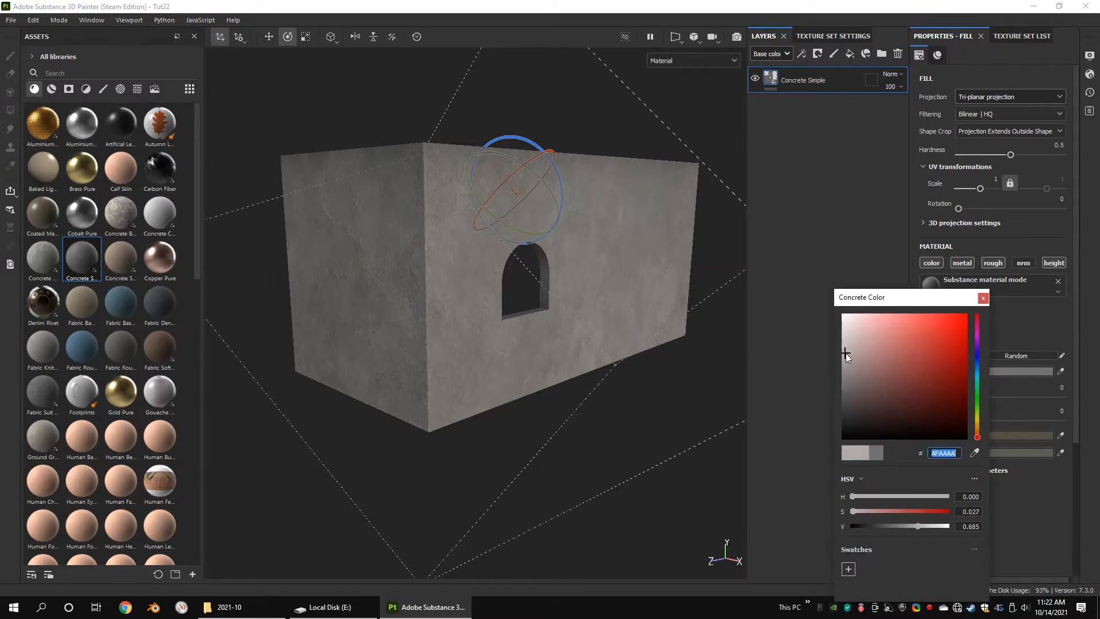
# Give Concrete Simple a light beige concrete color (#B4B0A7) and set its opacity in the Height channel to 10.
pyautogui.click(978, 426)
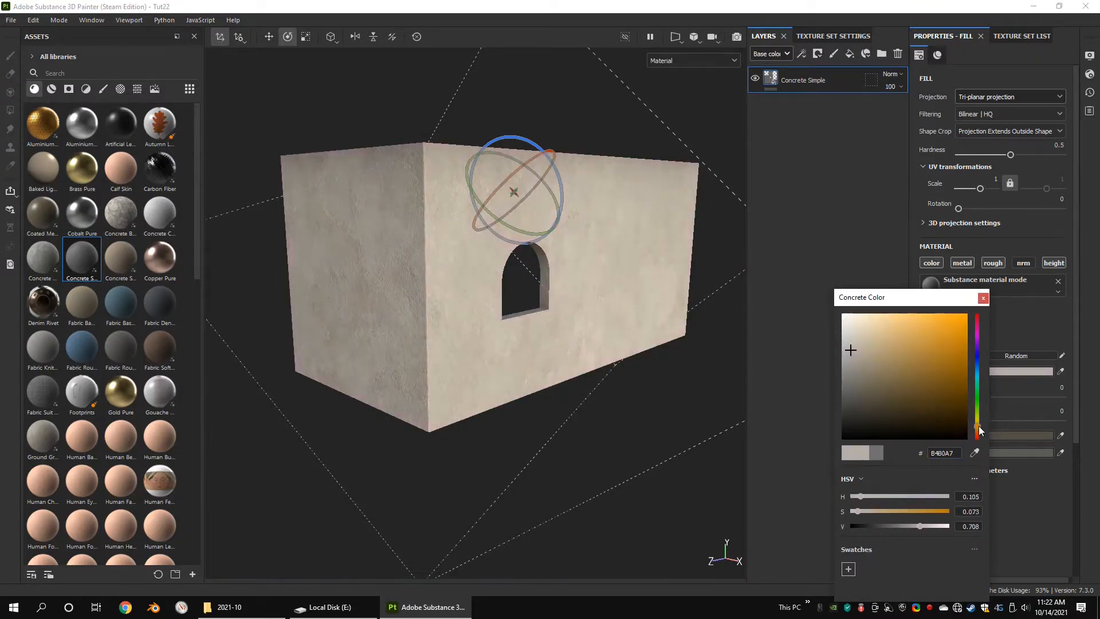
pyautogui.moveTo(640, 295)
pyautogui.keyDown('alt'); pyautogui.mouseDown()
pyautogui.moveTo(617, 290)
pyautogui.moveTo(626, 292)
pyautogui.mouseUp(); pyautogui.keyUp('alt')
pyautogui.click(983, 298)
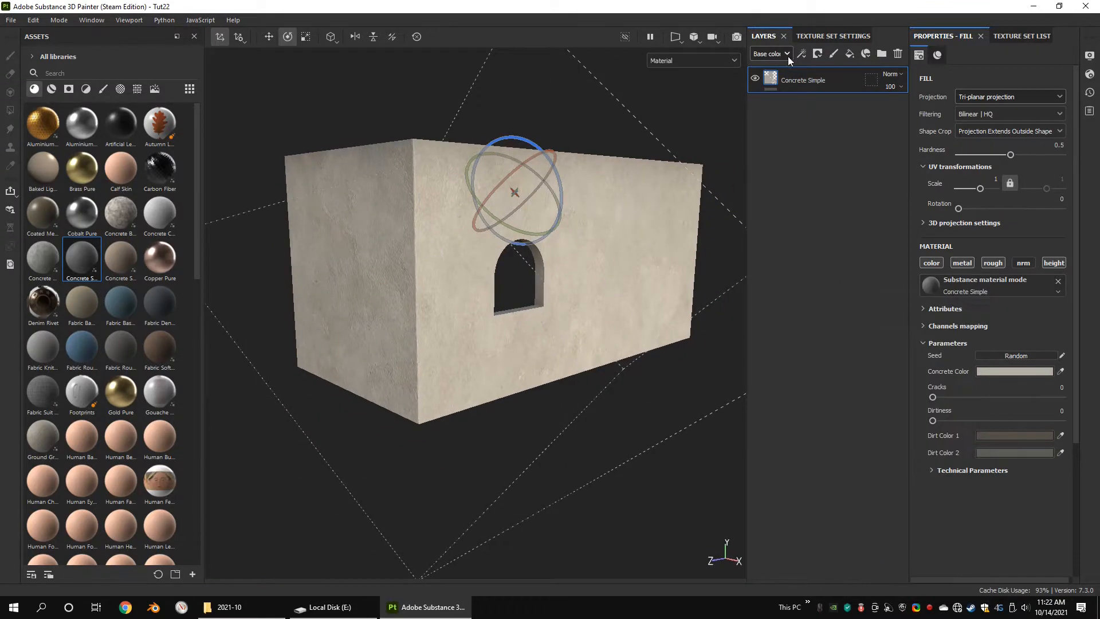
pyautogui.click(762, 114)
pyautogui.moveTo(527, 208)
pyautogui.keyDown('alt'); pyautogui.mouseDown()
pyautogui.moveTo(598, 228)
pyautogui.moveTo(560, 270)
pyautogui.moveTo(449, 305)
pyautogui.moveTo(558, 257)
pyautogui.mouseUp(); pyautogui.keyUp('alt')
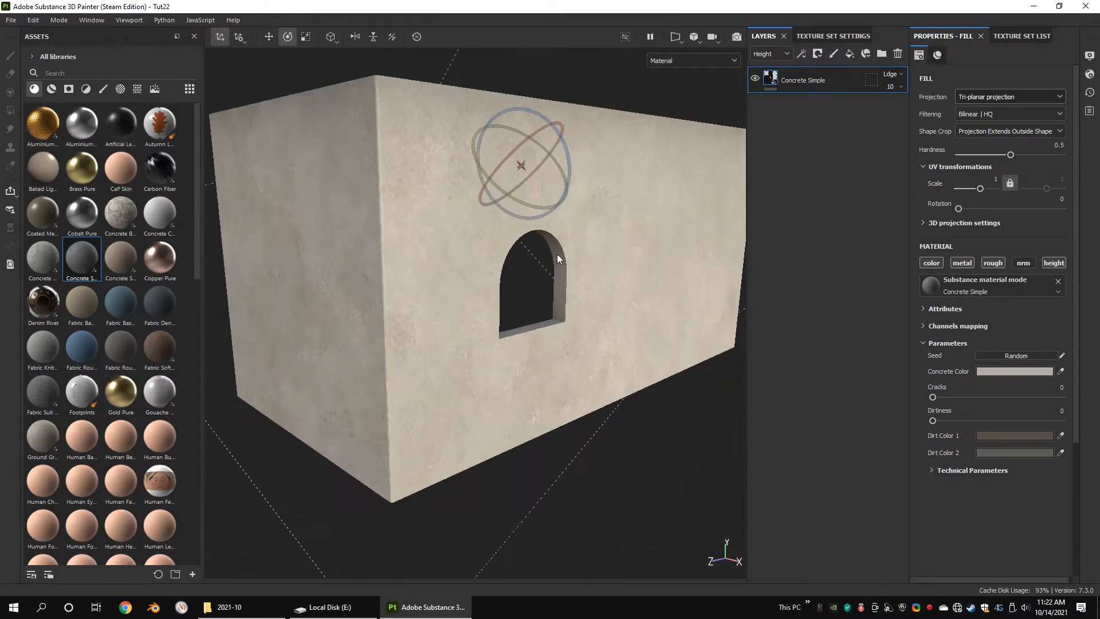
# Add a fill layer above Concrete Simple with roughness 0.6820 and a greyish-beige base color.
pyautogui.click(834, 54)
pyautogui.click(898, 54)
pyautogui.click(850, 54)
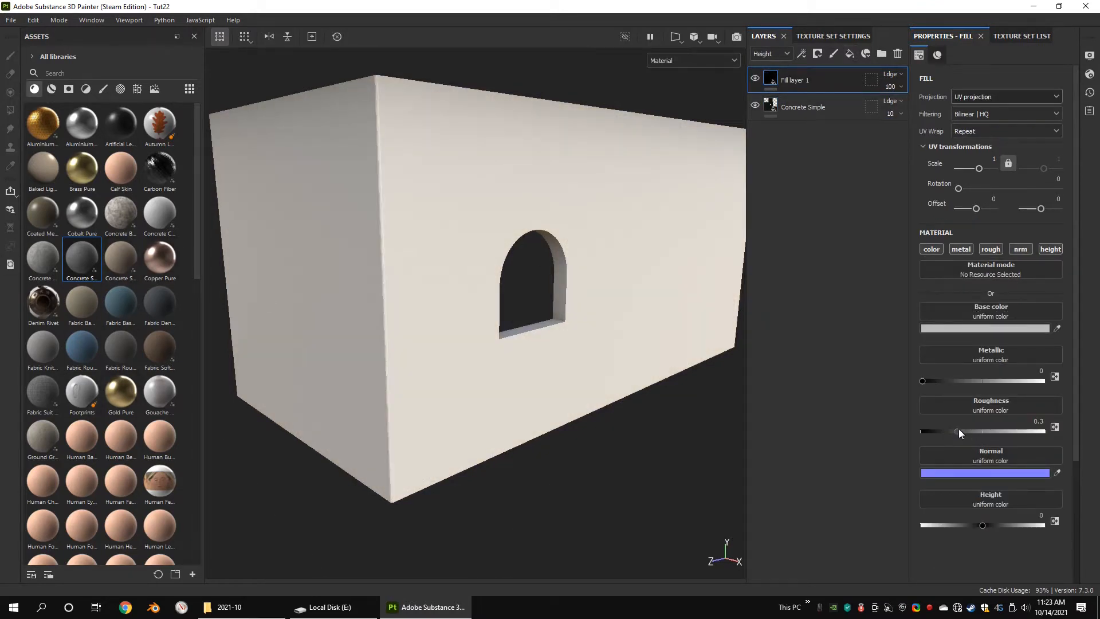
pyautogui.click(984, 328)
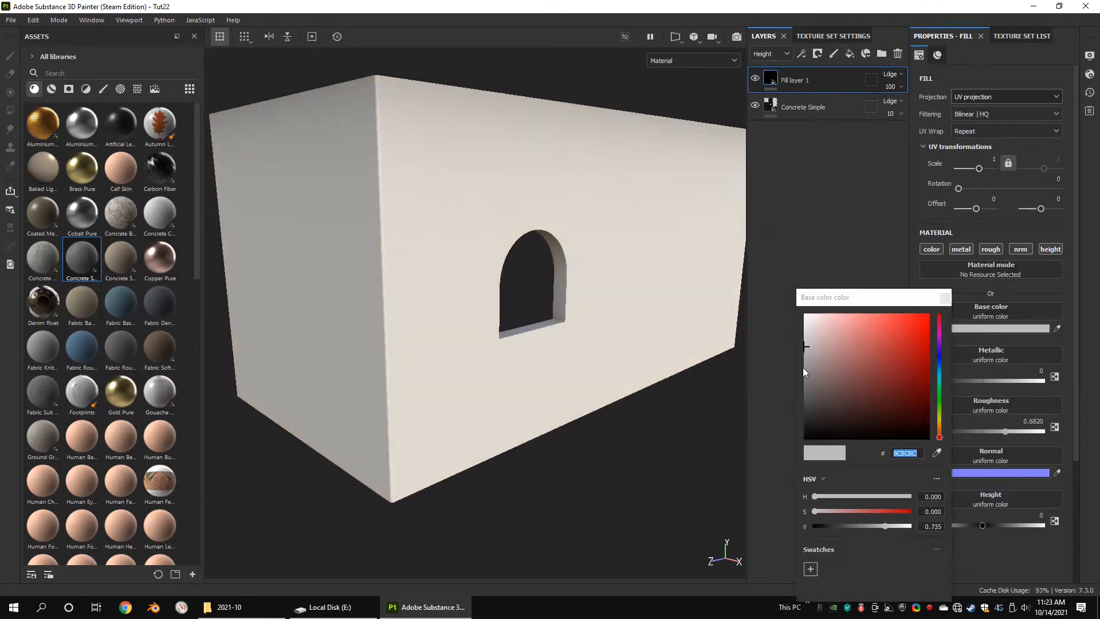
pyautogui.click(822, 371)
pyautogui.click(940, 427)
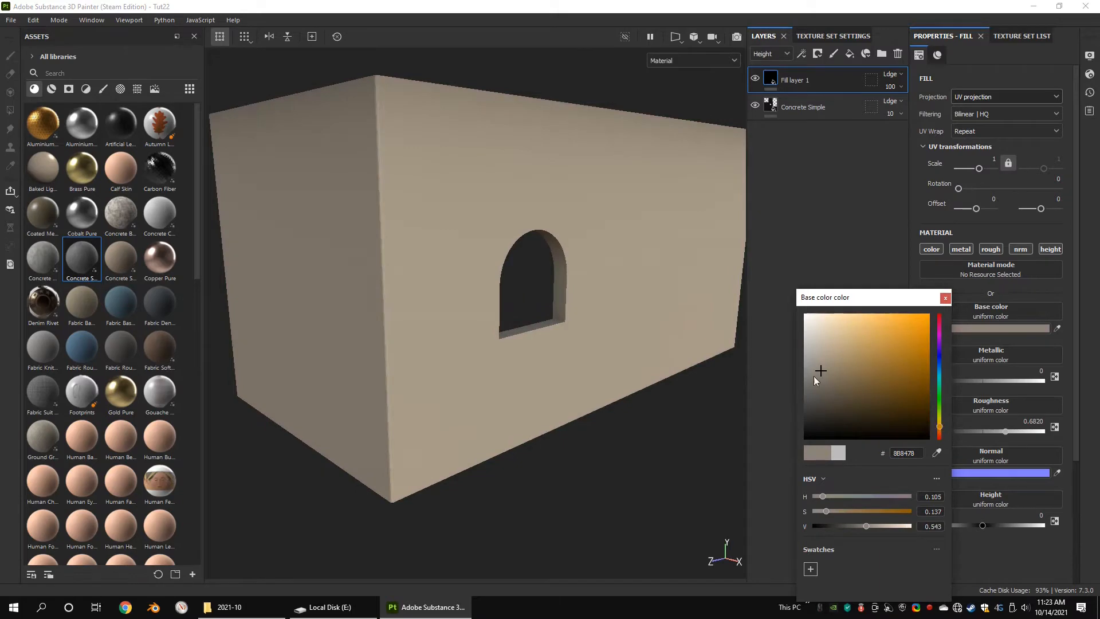
pyautogui.moveTo(813, 375); pyautogui.dragTo(811, 369)
# Add a black mask to Fill layer 1 and put a fill effect on that mask.
pyautogui.rightClick(777, 77)
pyautogui.click(792, 83)
pyautogui.rightClick(792, 82)
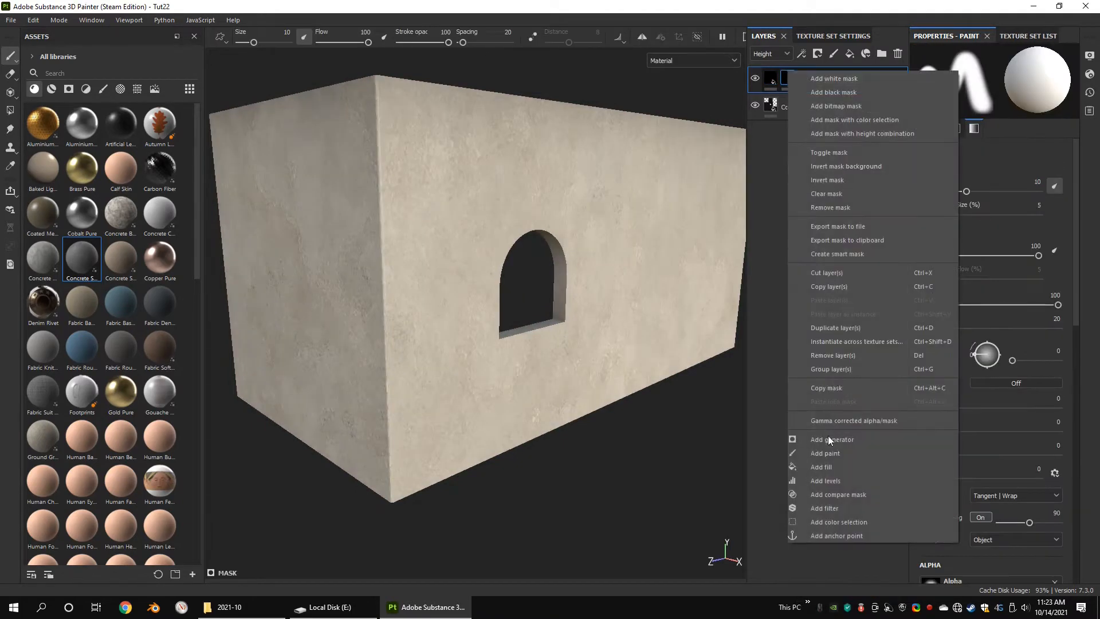
pyautogui.click(826, 469)
# Find the Grunge Rock texture and assign it to the mask's fill with tri-planar projection.
pyautogui.click(105, 77)
pyautogui.write('gru')
pyautogui.scroll(-5, 43, 528)
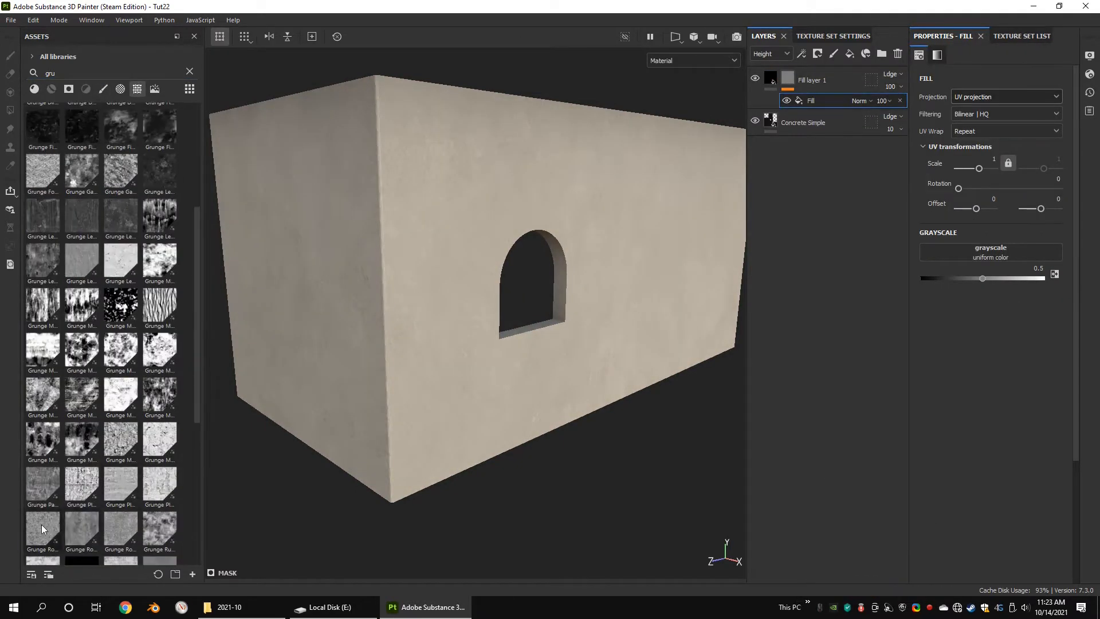
pyautogui.moveTo(952, 252); pyautogui.dragTo(956, 256)
pyautogui.click(1007, 96)
pyautogui.click(1011, 119)
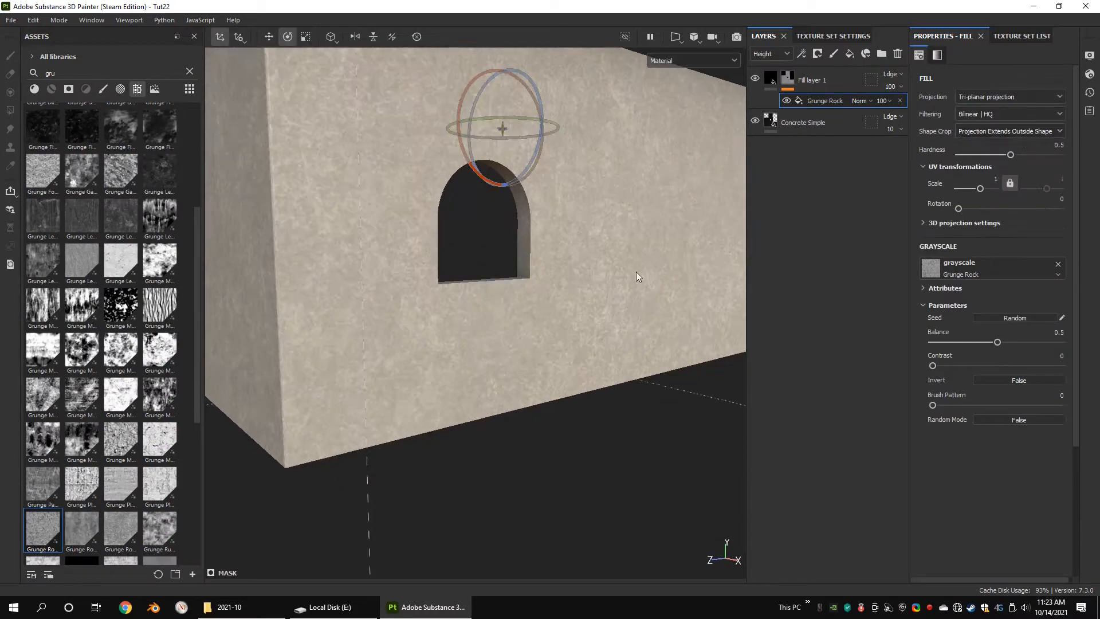
# Set the Grunge Rock fill's UV scale to 4 and check the pattern on the wall.
pyautogui.keyDown('alt'); pyautogui.moveTo(612, 291); pyautogui.dragTo(598, 291); pyautogui.keyUp('alt')
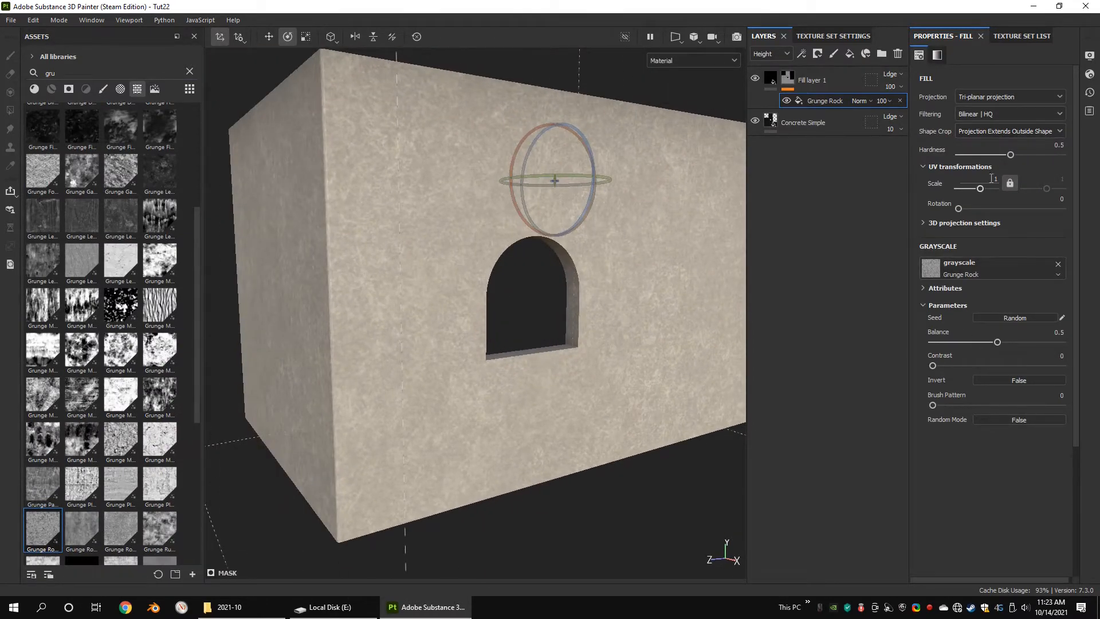
pyautogui.write('4')
pyautogui.press('Return')
pyautogui.scroll(3, 525, 233)
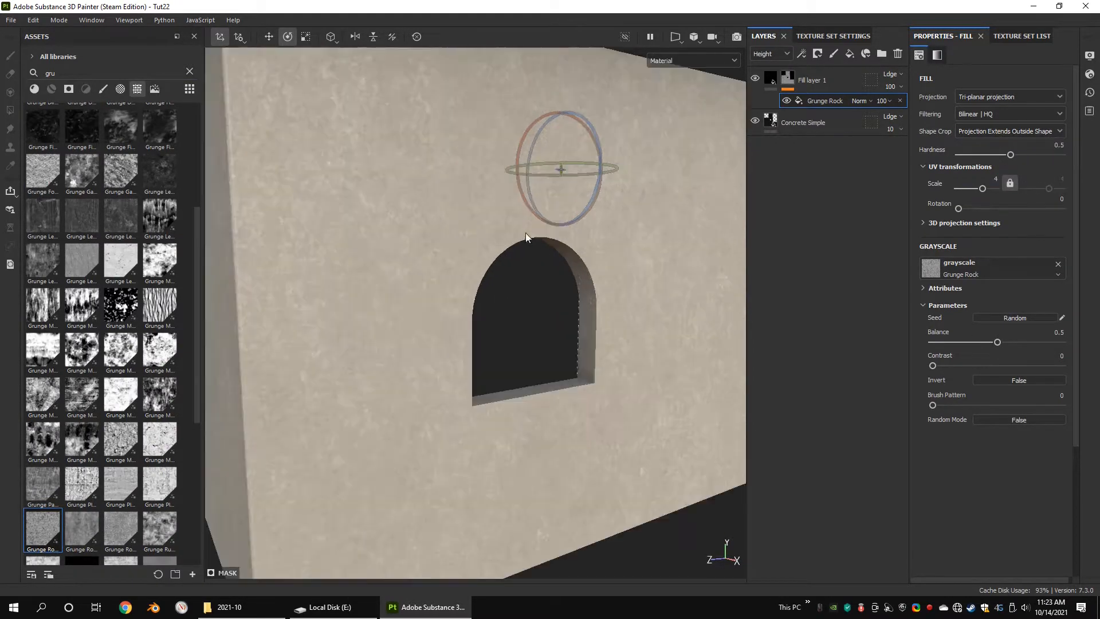
pyautogui.keyDown('alt'); pyautogui.moveTo(525, 233); pyautogui.dragTo(553, 234); pyautogui.keyUp('alt')
# Set Fill layer 1's height to -0.01 and its roughness to 0.7373.
pyautogui.click(771, 77)
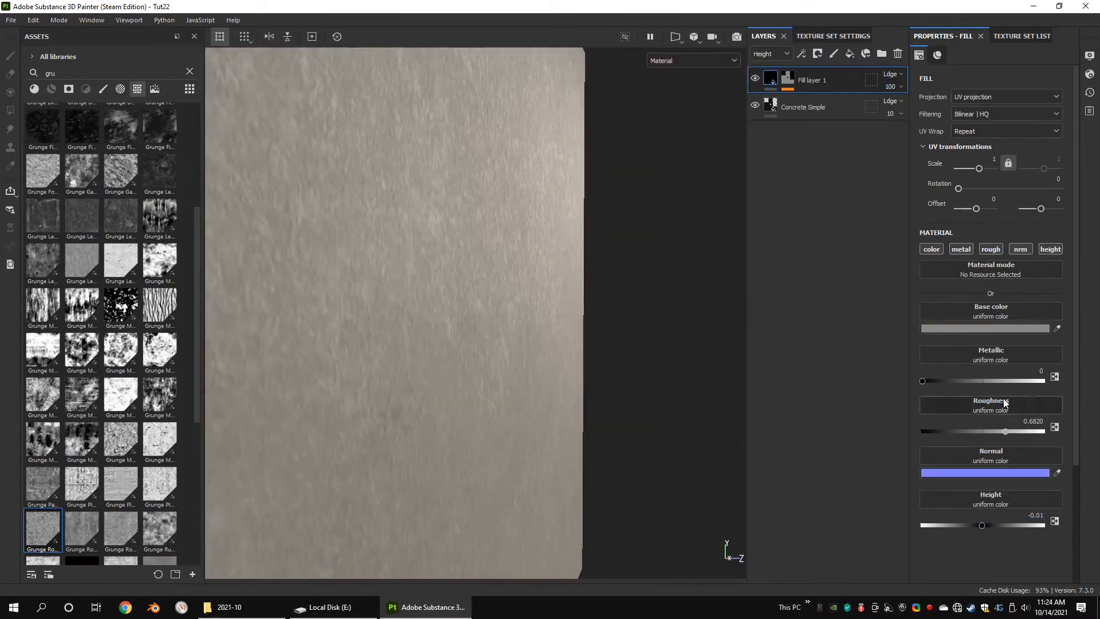
pyautogui.moveTo(1006, 431)
pyautogui.mouseDown()
pyautogui.moveTo(1033, 436)
pyautogui.moveTo(1007, 436)
pyautogui.mouseUp()
pyautogui.keyDown('alt'); pyautogui.moveTo(440, 265); pyautogui.dragTo(504, 263); pyautogui.keyUp('alt')
# Adjust the Grunge Rock mask of Fill layer 1 to contrast 0.11 and balance 0.27.
pyautogui.click(789, 78)
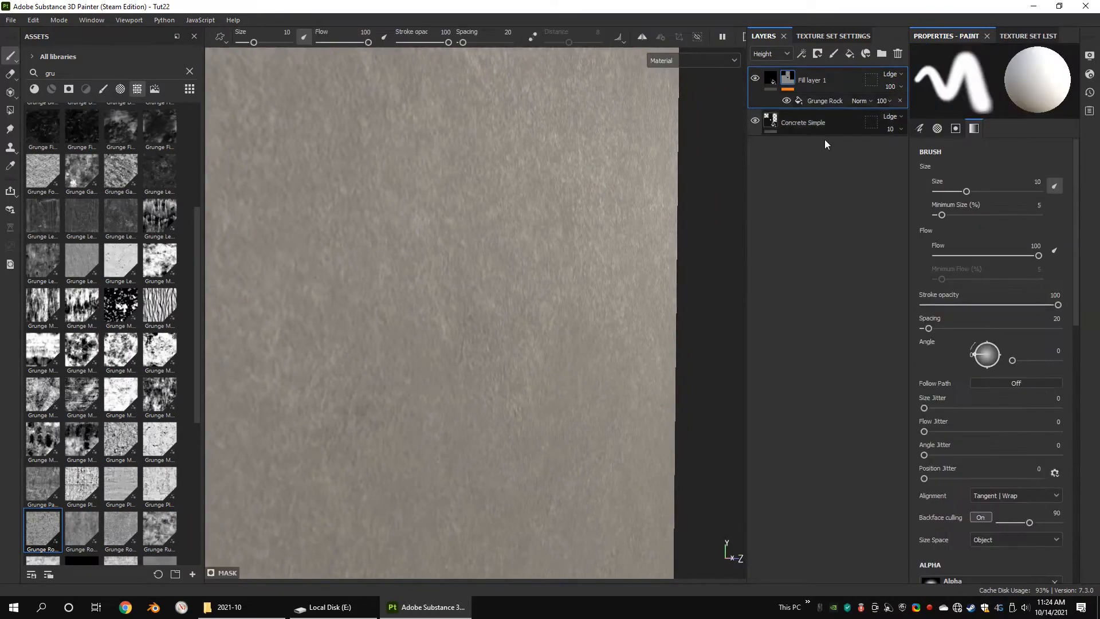
pyautogui.click(825, 101)
pyautogui.moveTo(989, 368); pyautogui.dragTo(968, 344)
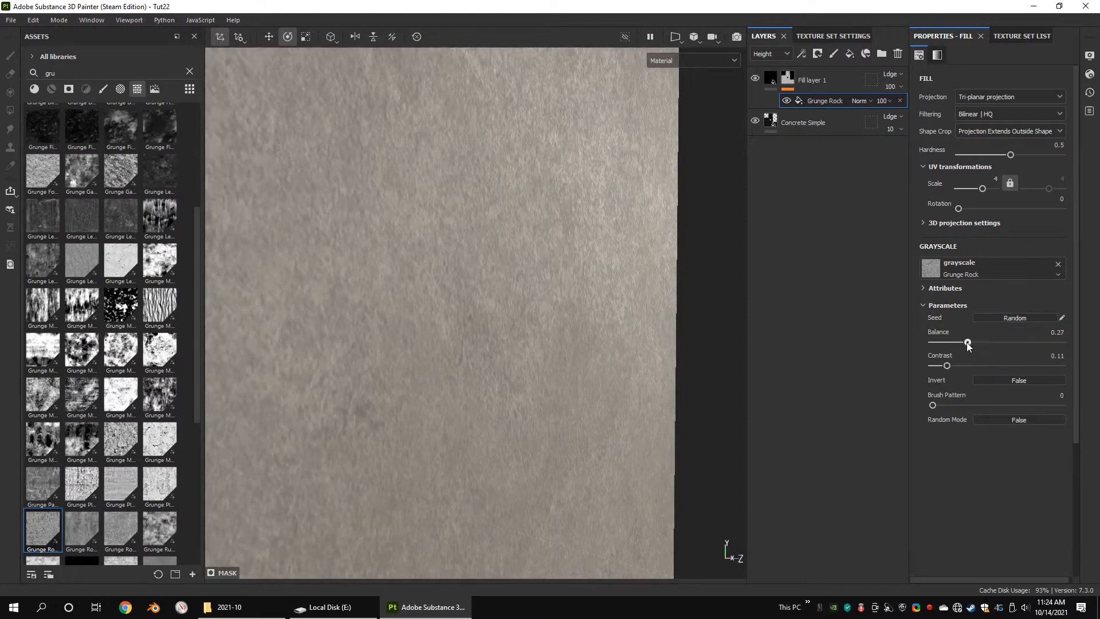
pyautogui.keyDown('alt'); pyautogui.moveTo(458, 331); pyautogui.dragTo(482, 293); pyautogui.keyUp('alt')
# Change Fill layer 1's base color to a lighter, warmer beige, #A59D8E.
pyautogui.click(770, 77)
pyautogui.click(1003, 328)
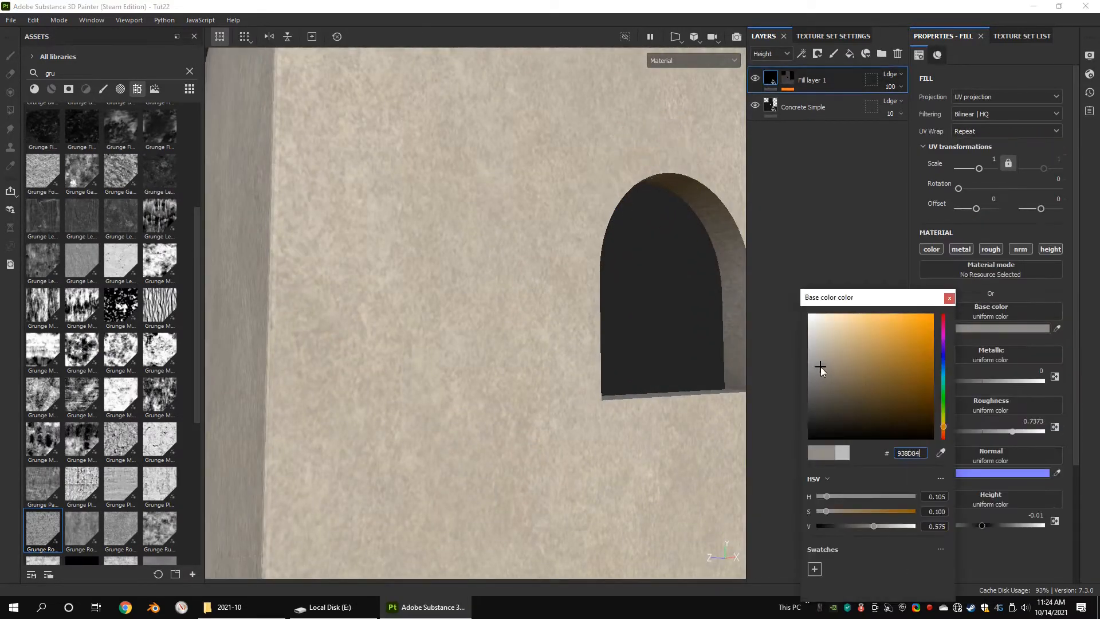
pyautogui.moveTo(821, 367); pyautogui.dragTo(826, 359)
pyautogui.keyDown('alt'); pyautogui.moveTo(710, 229); pyautogui.dragTo(682, 213); pyautogui.keyUp('alt')
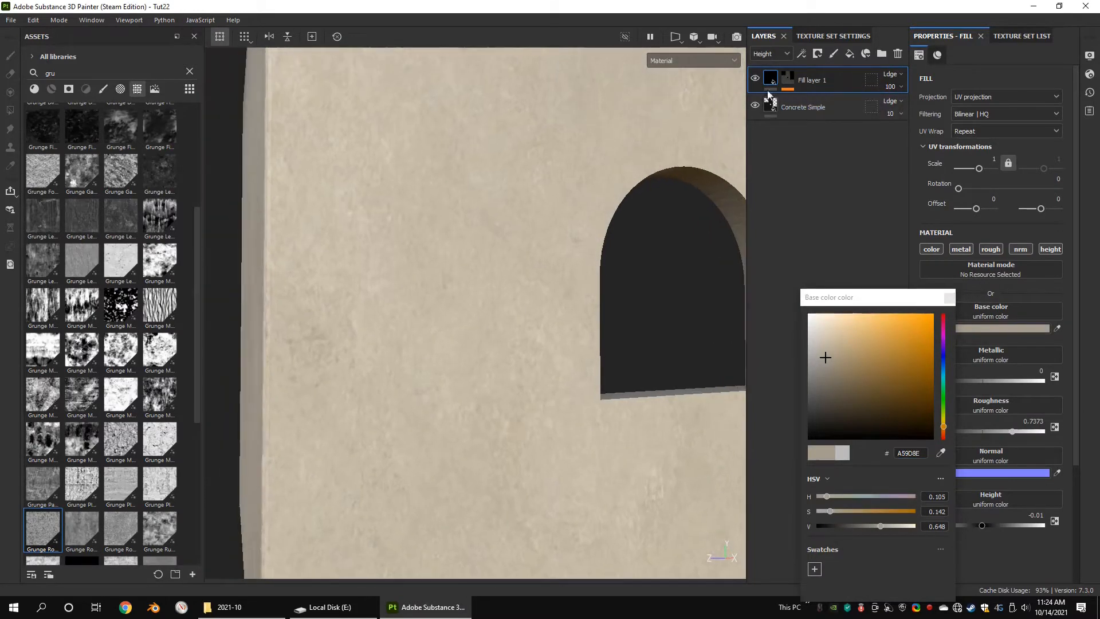
pyautogui.click(950, 298)
# Add another fill layer on top with a dark brownish-grey base color, #413F3C.
pyautogui.click(850, 53)
pyautogui.click(1032, 328)
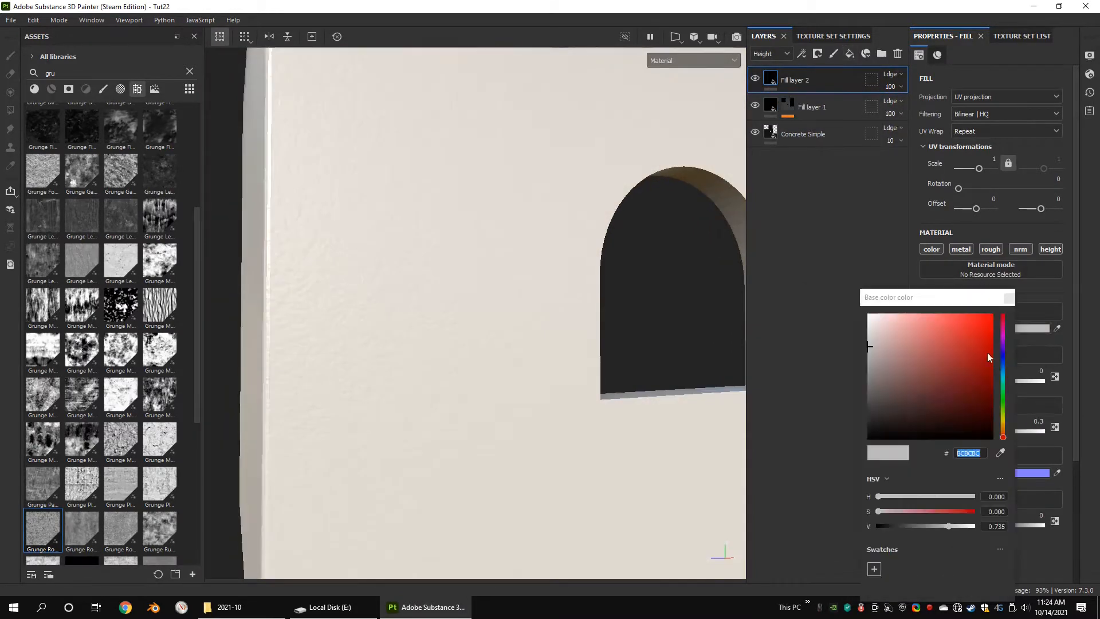
pyautogui.click(881, 391)
pyautogui.click(1003, 429)
pyautogui.click(878, 408)
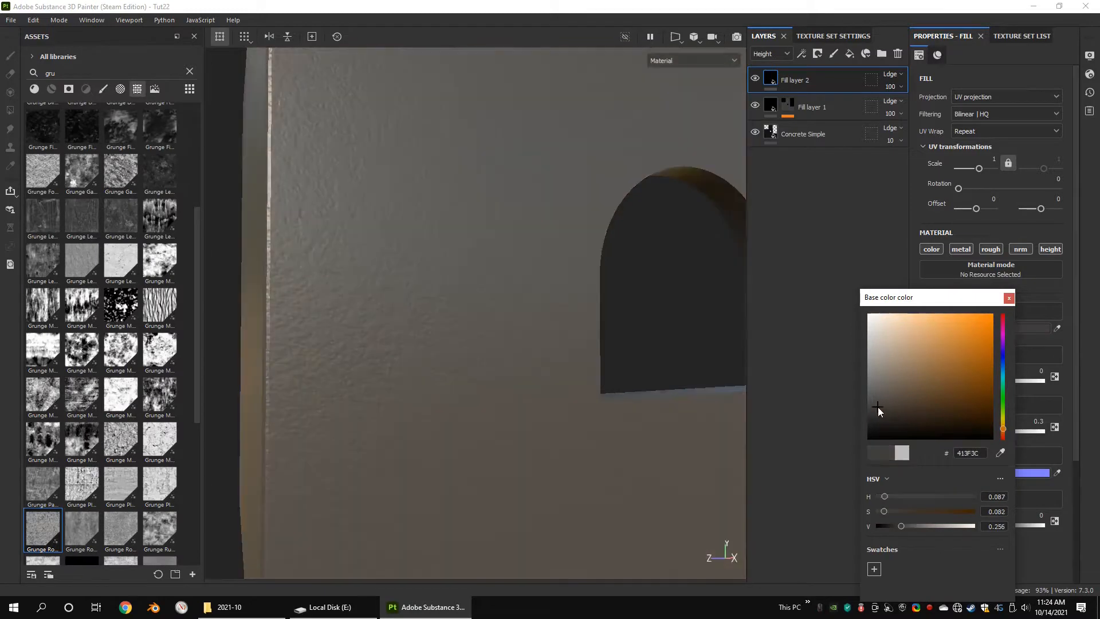
# Set Fill layer 2's roughness to 0.8387 and its height to -0.01.
pyautogui.moveTo(1042, 431); pyautogui.dragTo(1038, 433)
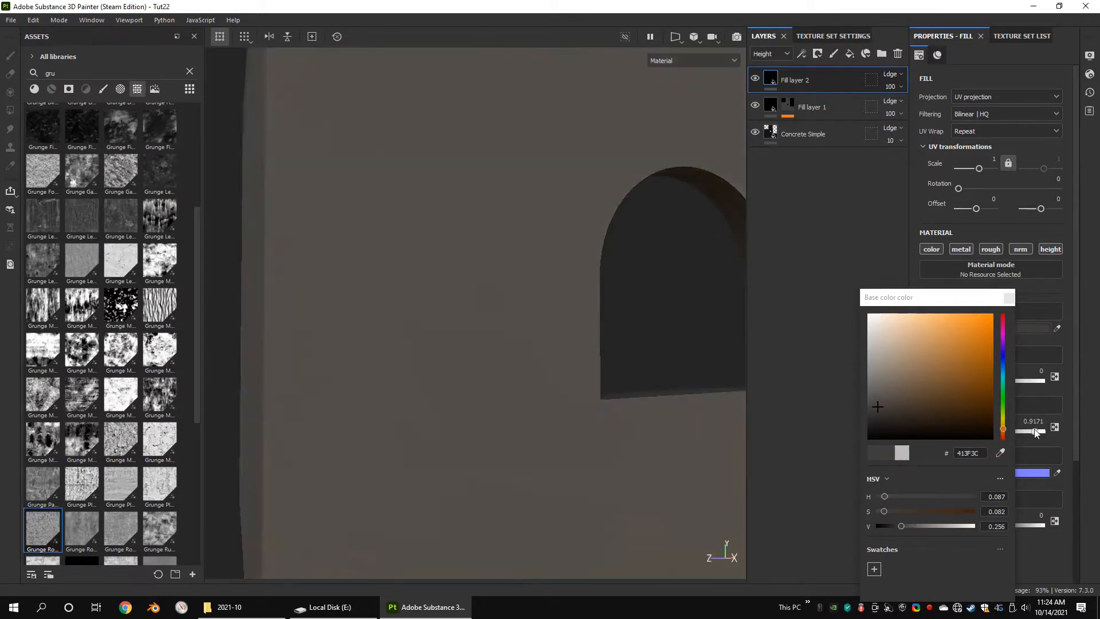
pyautogui.click(1010, 298)
pyautogui.moveTo(984, 528); pyautogui.dragTo(982, 529)
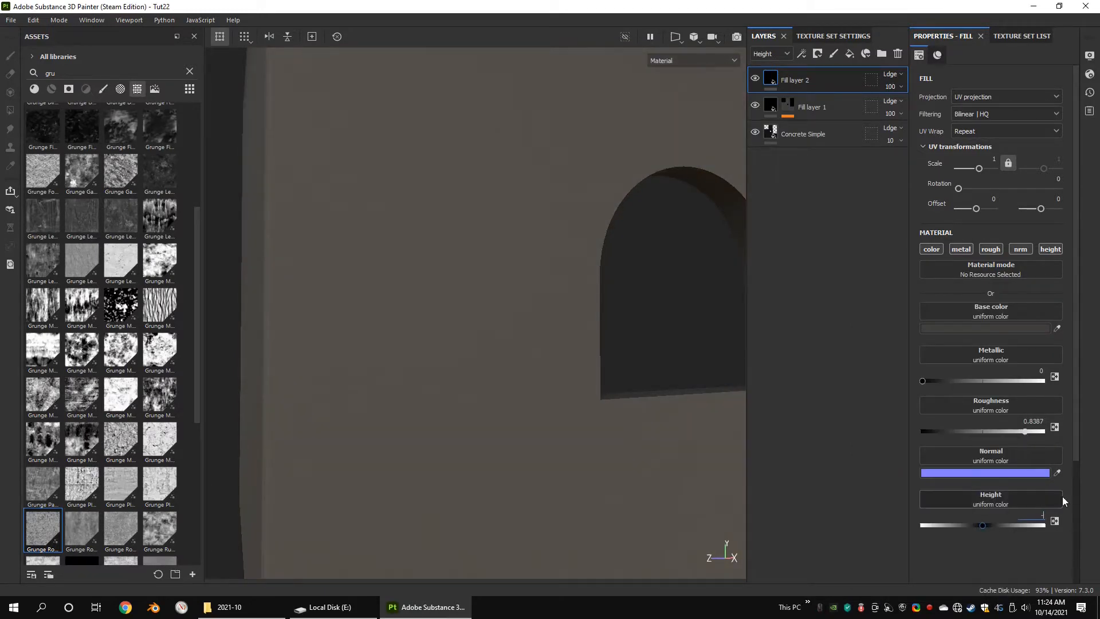
# Clear the texture search and add a black mask with a fill effect to Fill layer 2.
pyautogui.click(189, 71)
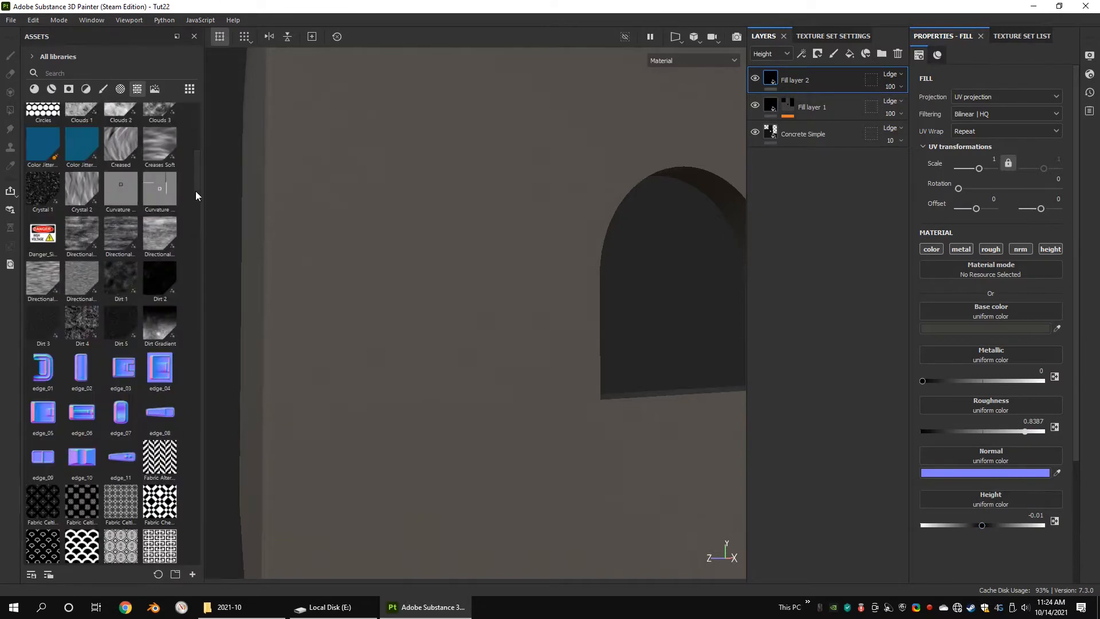
pyautogui.rightClick(831, 80)
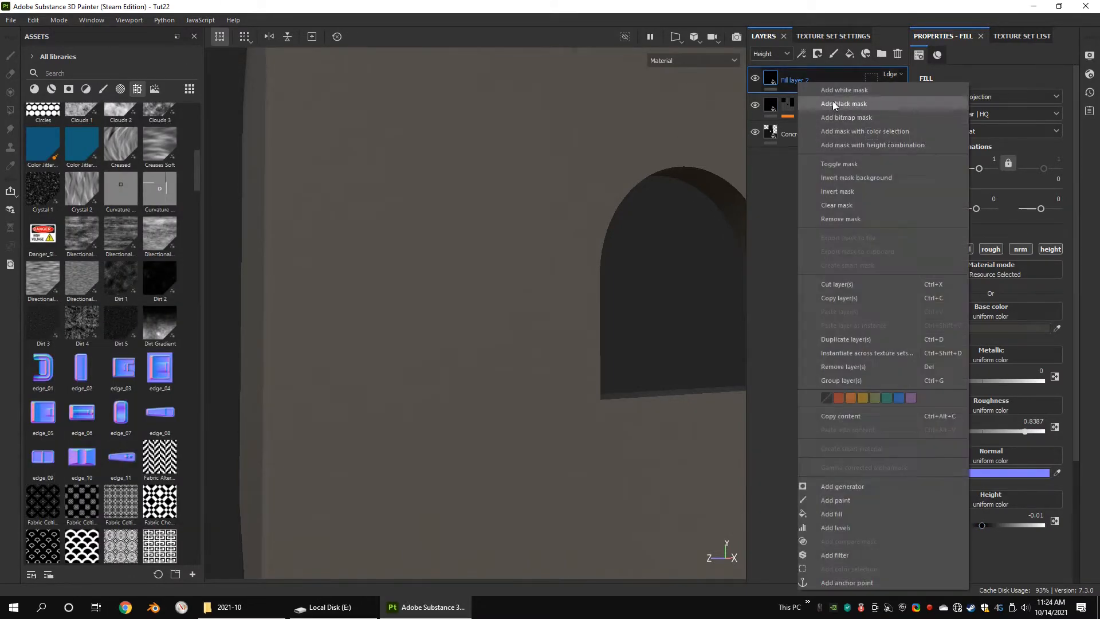
pyautogui.click(833, 101)
pyautogui.rightClick(826, 80)
pyautogui.click(860, 516)
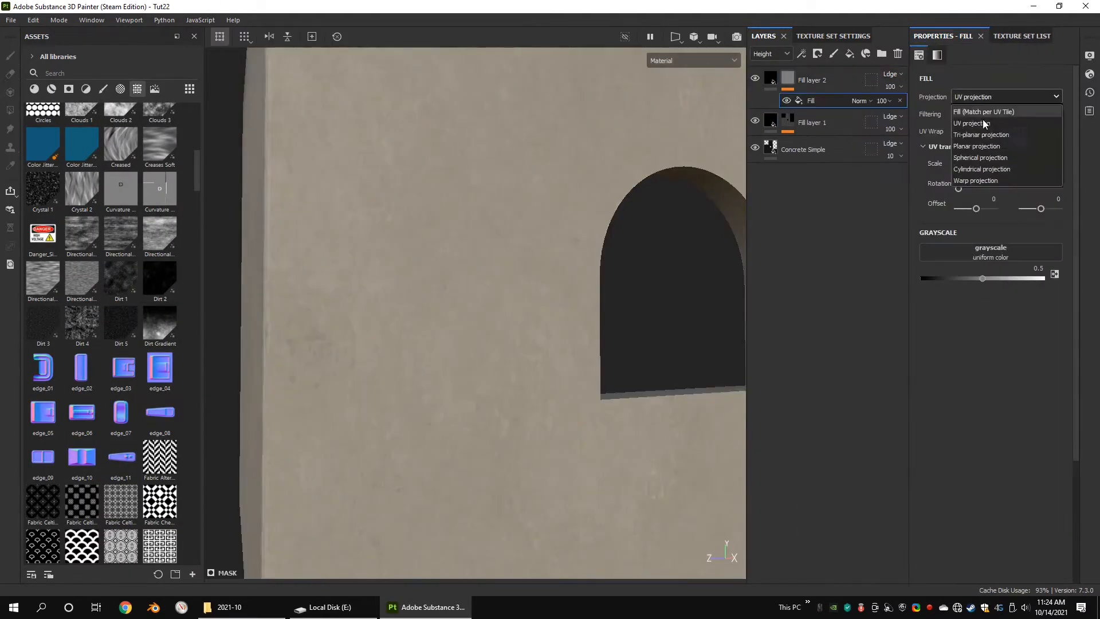
# Assign Dirt 3 to Fill layer 2's mask fill with tri-planar projection and a UV scale of 8.
pyautogui.moveTo(43, 326); pyautogui.dragTo(1009, 266)
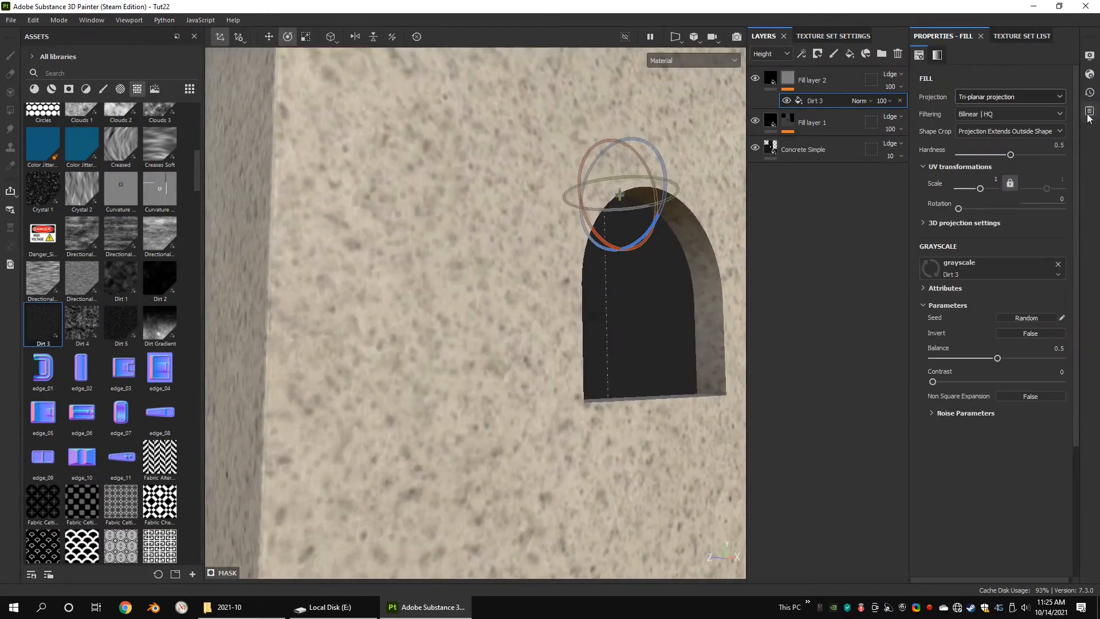
pyautogui.click(996, 176)
pyautogui.write('8')
pyautogui.press('Return')
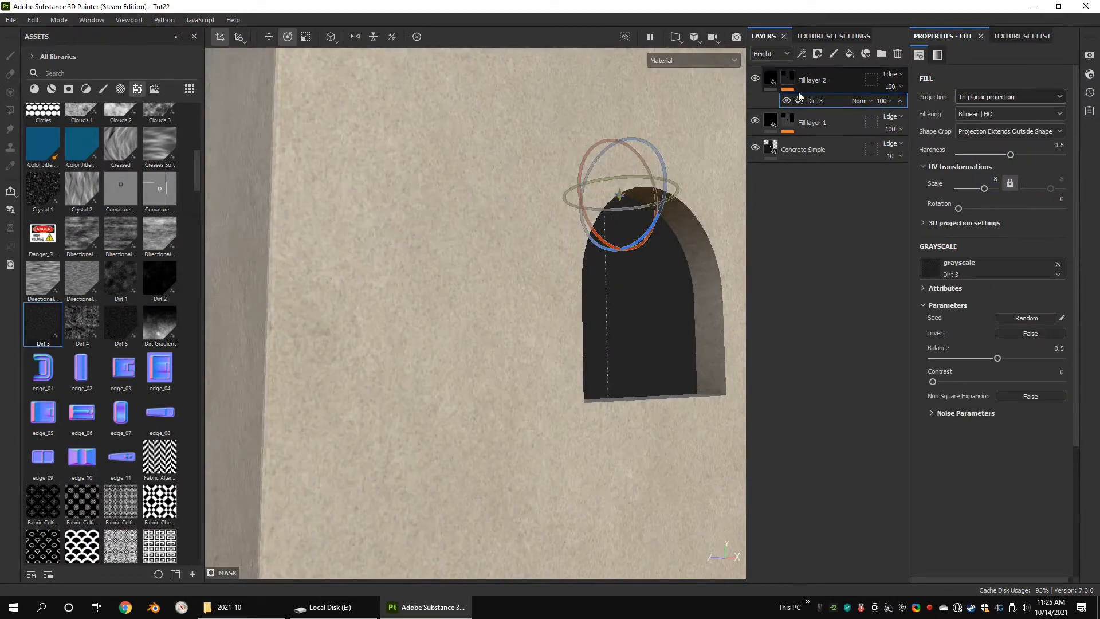
pyautogui.keyDown('alt'); pyautogui.moveTo(453, 285); pyautogui.dragTo(364, 301); pyautogui.keyUp('alt')
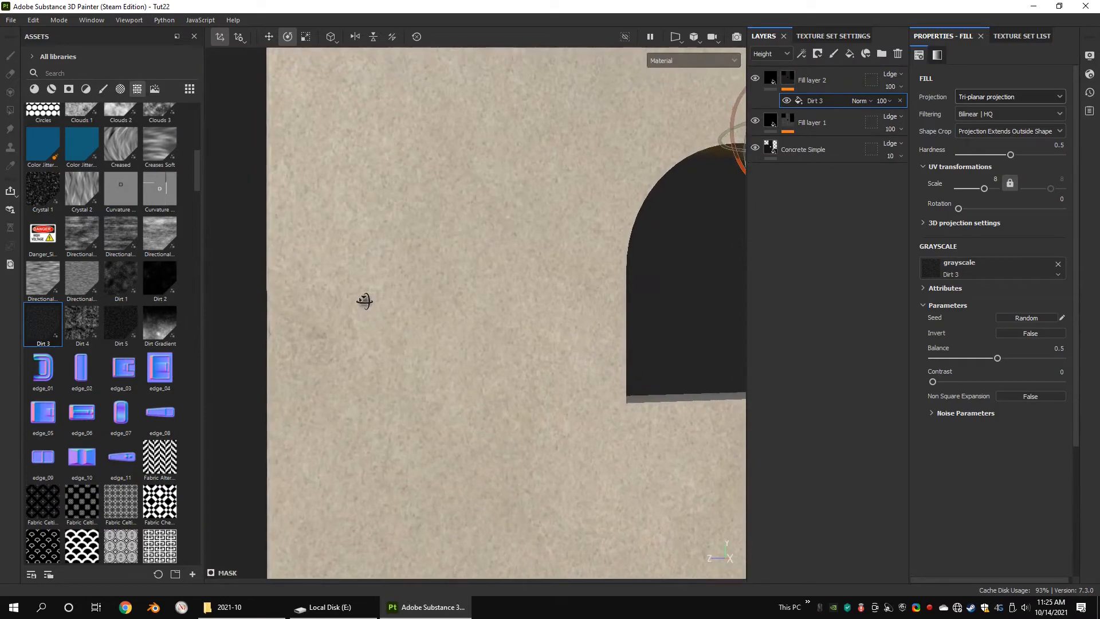
# Add a second fill to Fill layer 2's mask, assign Dirt 5 to it and set its blending mode to Screen.
pyautogui.rightClick(789, 85)
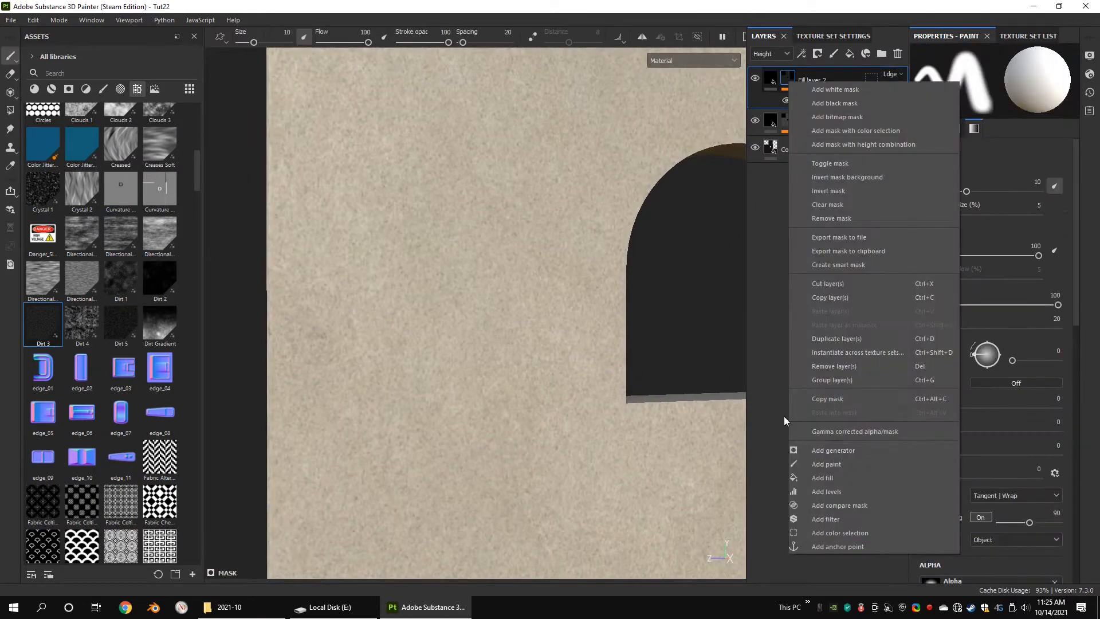
pyautogui.click(810, 476)
pyautogui.moveTo(115, 327); pyautogui.dragTo(967, 259)
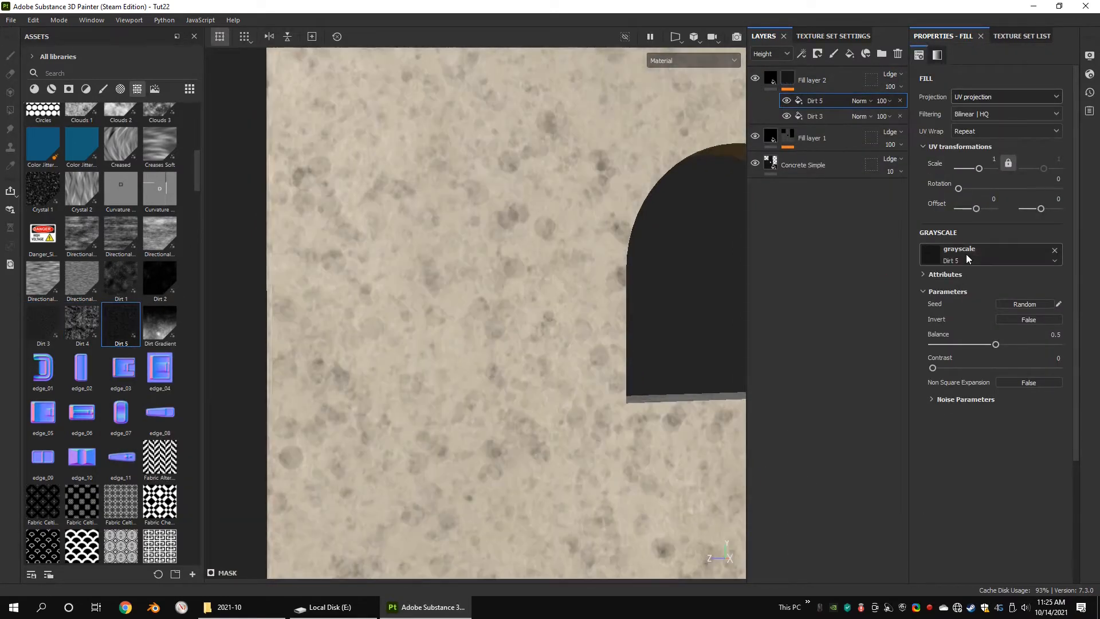
pyautogui.click(862, 101)
pyautogui.click(860, 284)
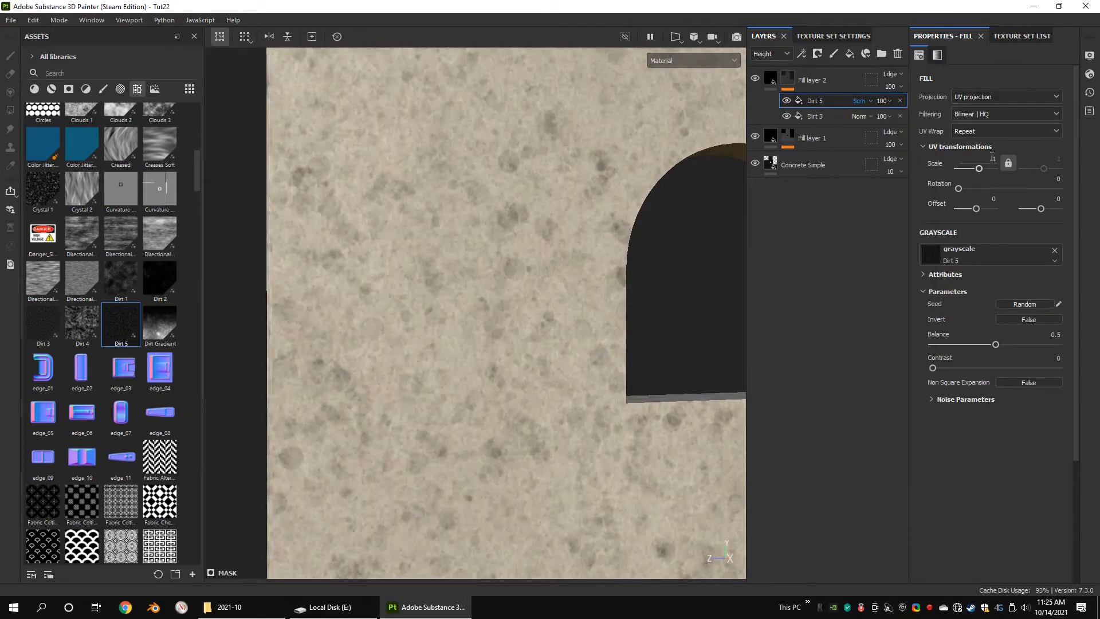
# Set the Dirt 5 fill's UV scale to 8 and its projection to tri-planar.
pyautogui.click(993, 160)
pyautogui.write('8')
pyautogui.press('Return')
pyautogui.keyDown('alt'); pyautogui.moveTo(628, 229); pyautogui.dragTo(556, 270); pyautogui.keyUp('alt')
pyautogui.scroll(-3, 616, 221)
pyautogui.scroll(-2, 556, 269)
pyautogui.keyDown('alt'); pyautogui.moveTo(556, 270); pyautogui.dragTo(614, 248, button='middle'); pyautogui.keyUp('alt')
pyautogui.scroll(3, 613, 248)
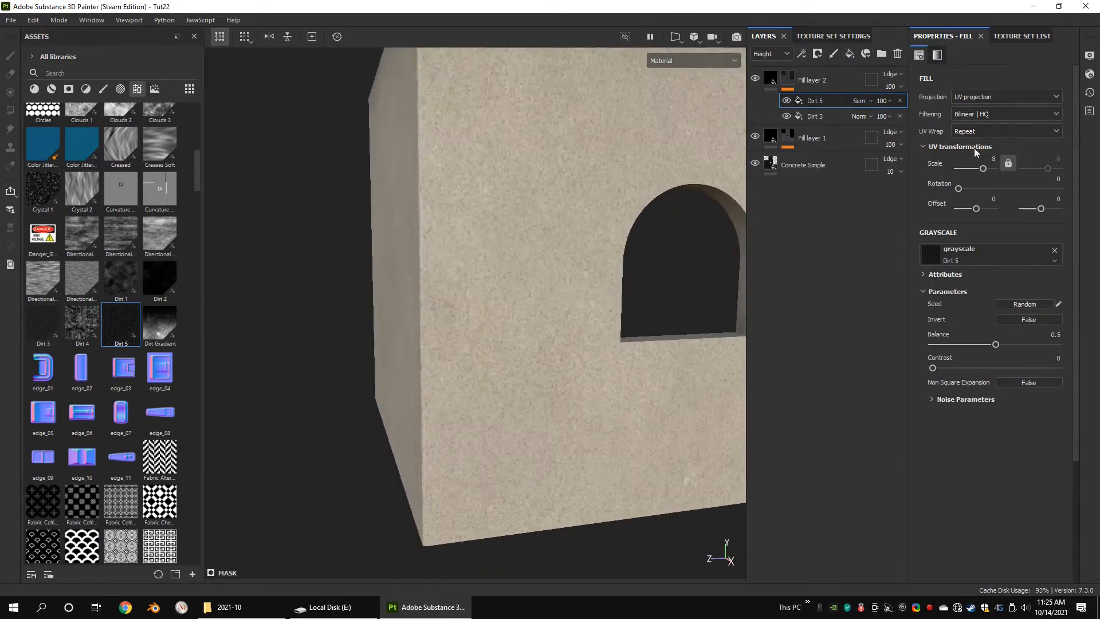
pyautogui.click(975, 98)
pyautogui.click(972, 136)
pyautogui.keyDown('alt'); pyautogui.moveTo(521, 212); pyautogui.dragTo(551, 215); pyautogui.keyUp('alt')
# Add a third fill layer on top with a very dark brown base color (#292726) and roughness 1.
pyautogui.click(837, 79)
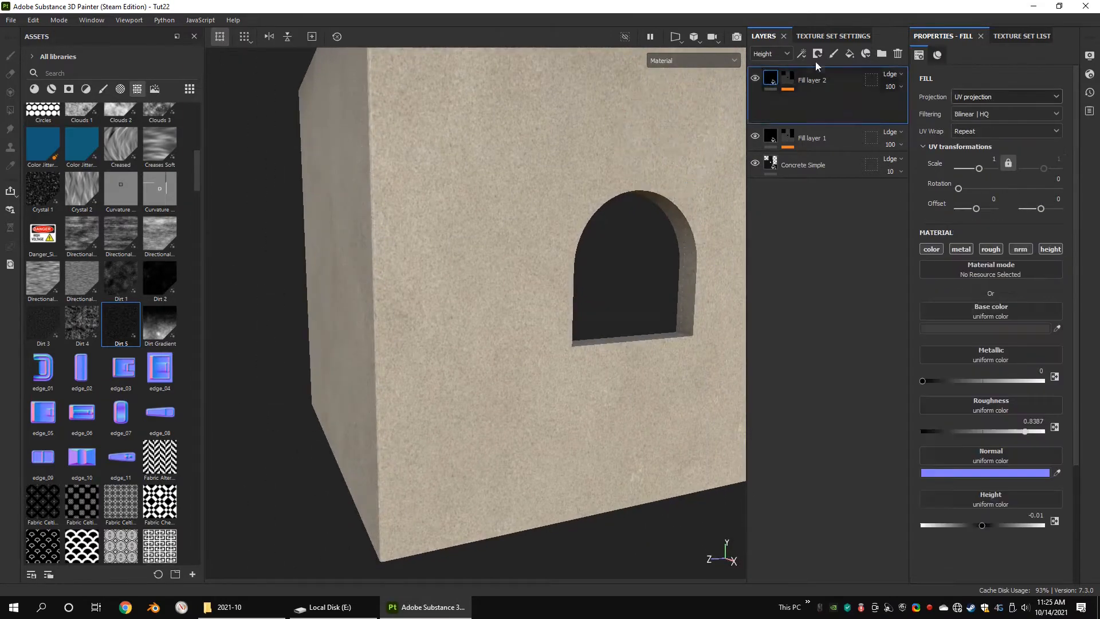
pyautogui.click(850, 54)
pyautogui.click(992, 328)
pyautogui.moveTo(858, 434); pyautogui.dragTo(847, 419)
pyautogui.click(976, 431)
pyautogui.moveTo(1017, 431); pyautogui.dragTo(1078, 438)
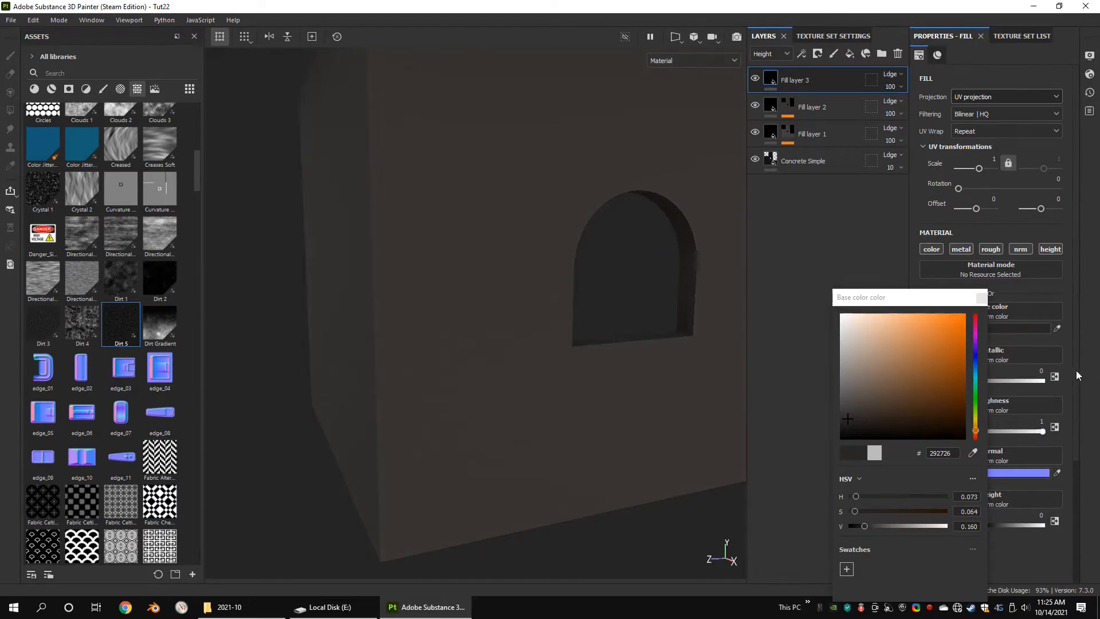
pyautogui.click(982, 298)
# Add a black mask with a fill effect to Fill layer 3 and assign the Bricks 01 texture to it.
pyautogui.scroll(5, 98, 274)
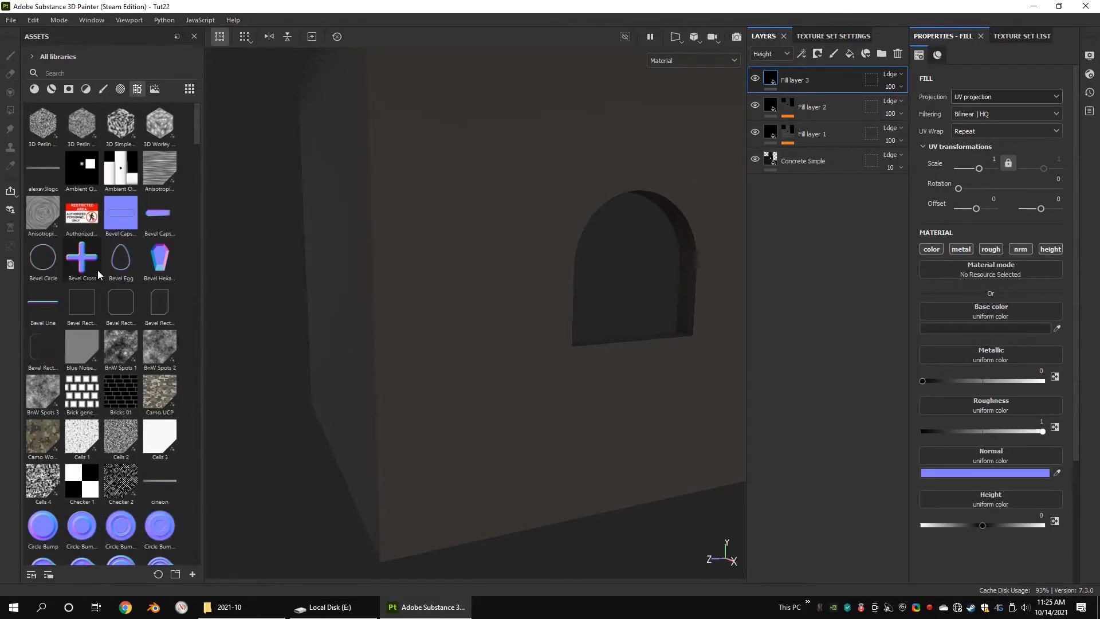
pyautogui.scroll(-3, 108, 397)
pyautogui.rightClick(785, 81)
pyautogui.click(797, 85)
pyautogui.rightClick(797, 83)
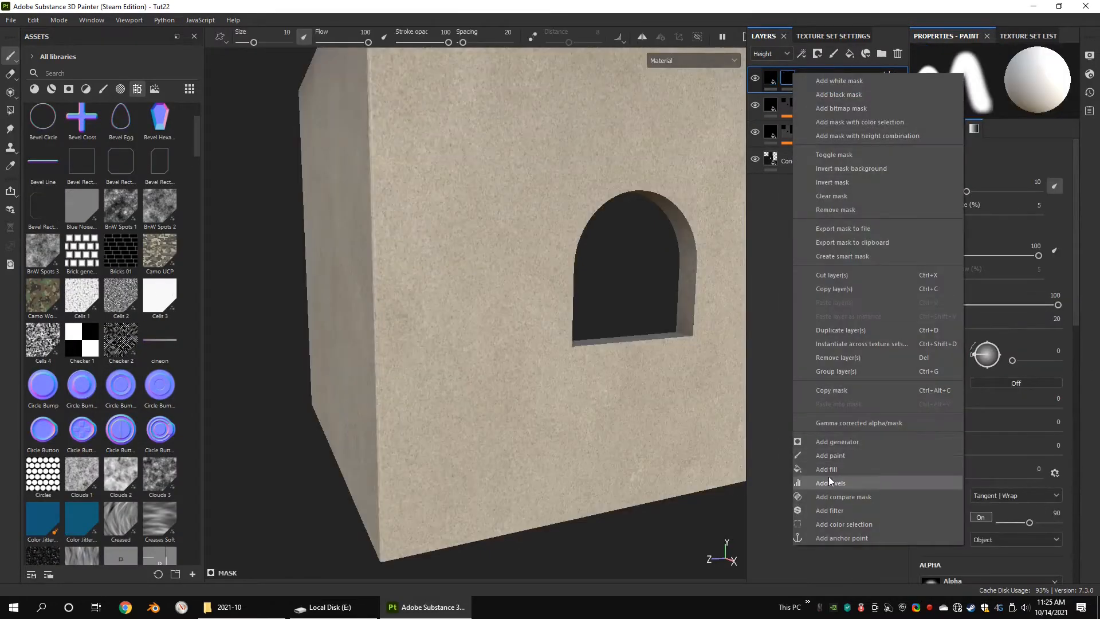
pyautogui.click(826, 469)
pyautogui.moveTo(121, 250); pyautogui.dragTo(867, 224)
pyautogui.moveTo(965, 256); pyautogui.dragTo(966, 254)
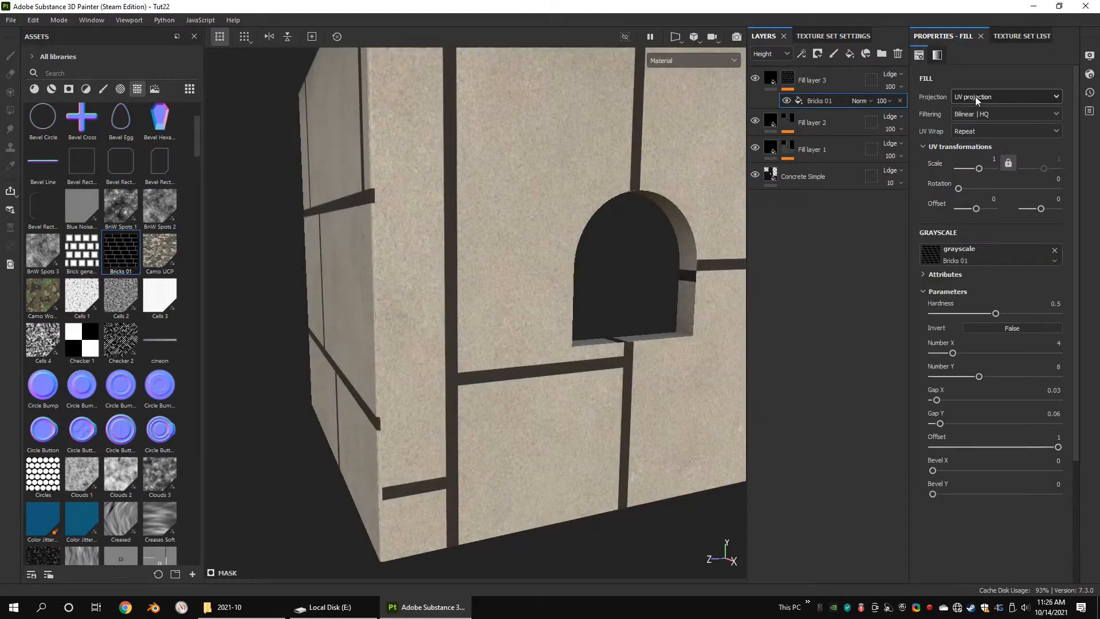
# Set the Bricks 01 fill's projection to tri-planar and its UV scale to 2.
pyautogui.click(1006, 96)
pyautogui.click(974, 130)
pyautogui.keyDown('alt'); pyautogui.moveTo(659, 242); pyautogui.dragTo(525, 277); pyautogui.keyUp('alt')
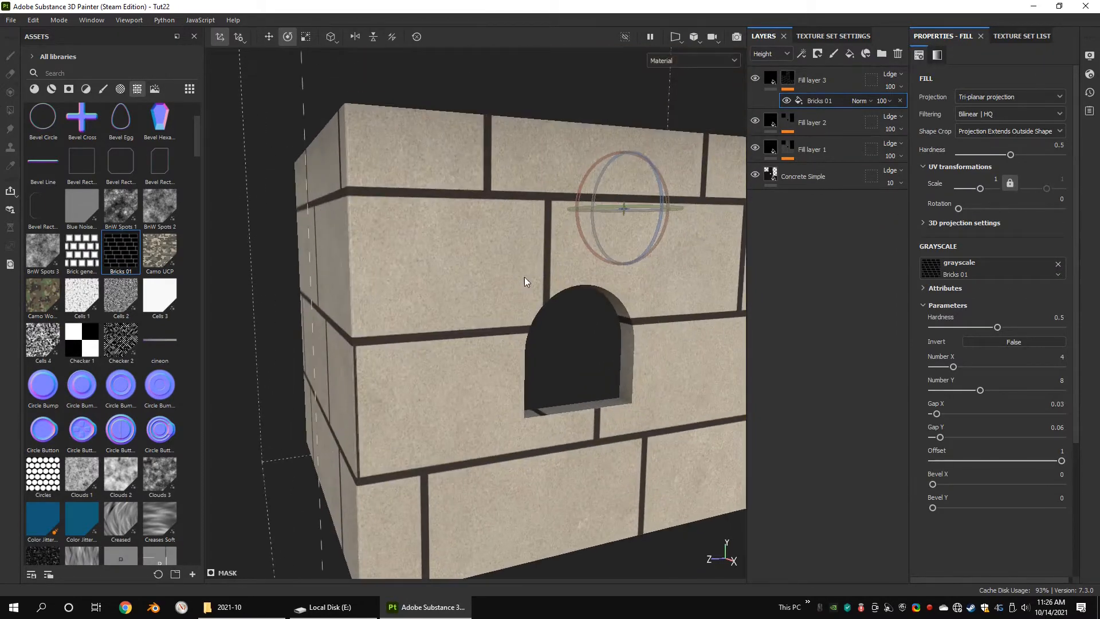
pyautogui.write('2')
pyautogui.press('Return')
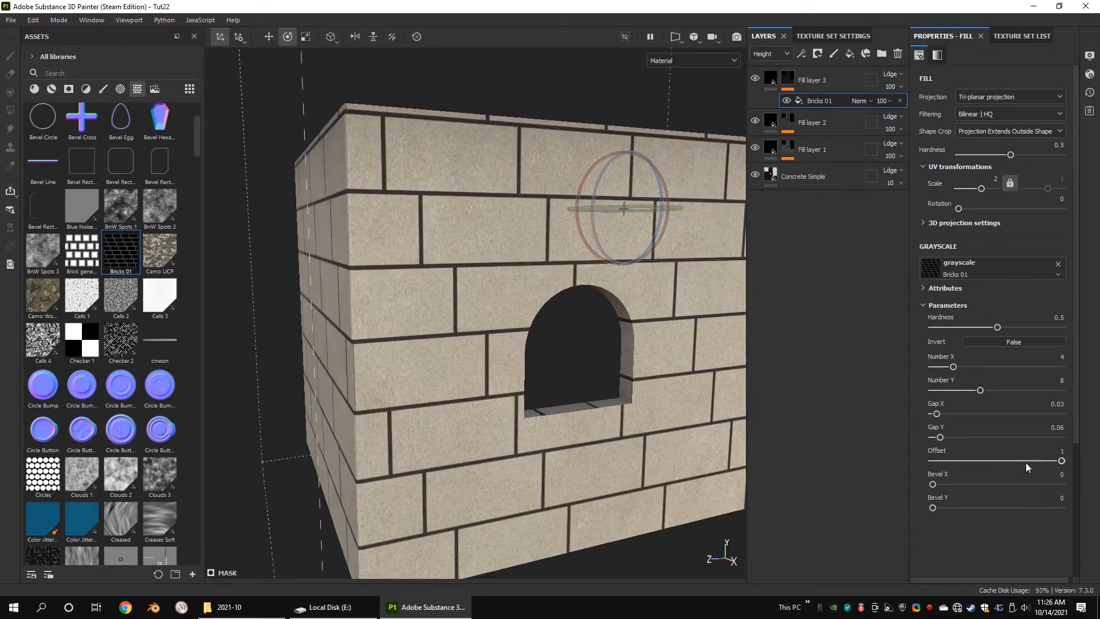
# Reduce the Bricks 01 pattern's Number Y to 6 and set its UV scale to 3.
pyautogui.moveTo(978, 395); pyautogui.dragTo(966, 392)
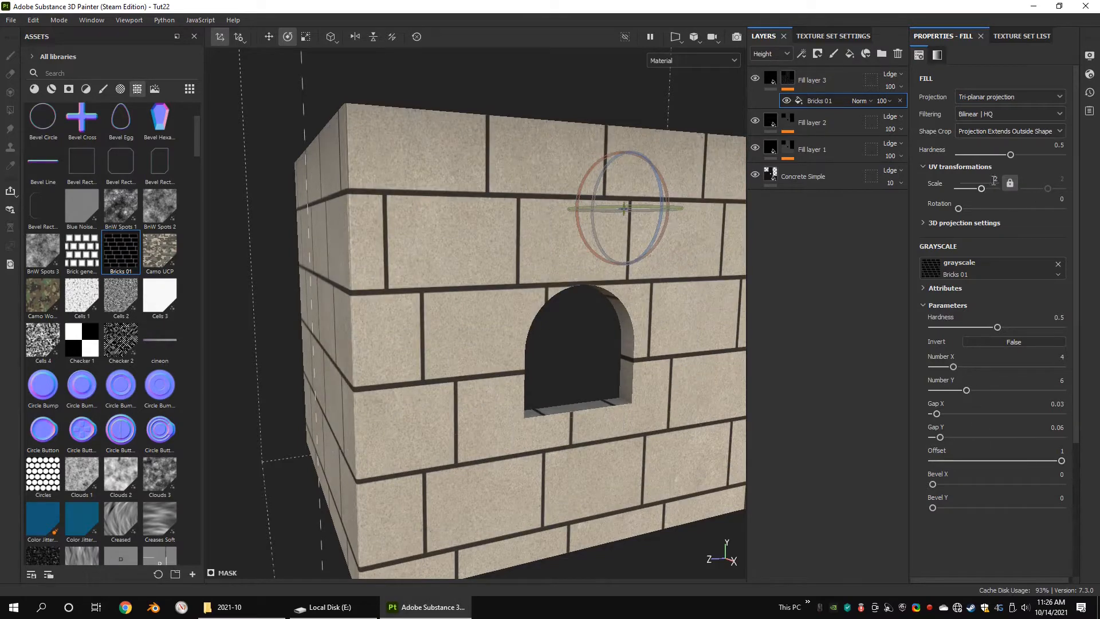
pyautogui.click(994, 180)
pyautogui.write('3')
pyautogui.press('Return')
pyautogui.keyDown('alt'); pyautogui.moveTo(625, 322); pyautogui.dragTo(655, 221, button='middle'); pyautogui.keyUp('alt')
pyautogui.scroll(2, 538, 309)
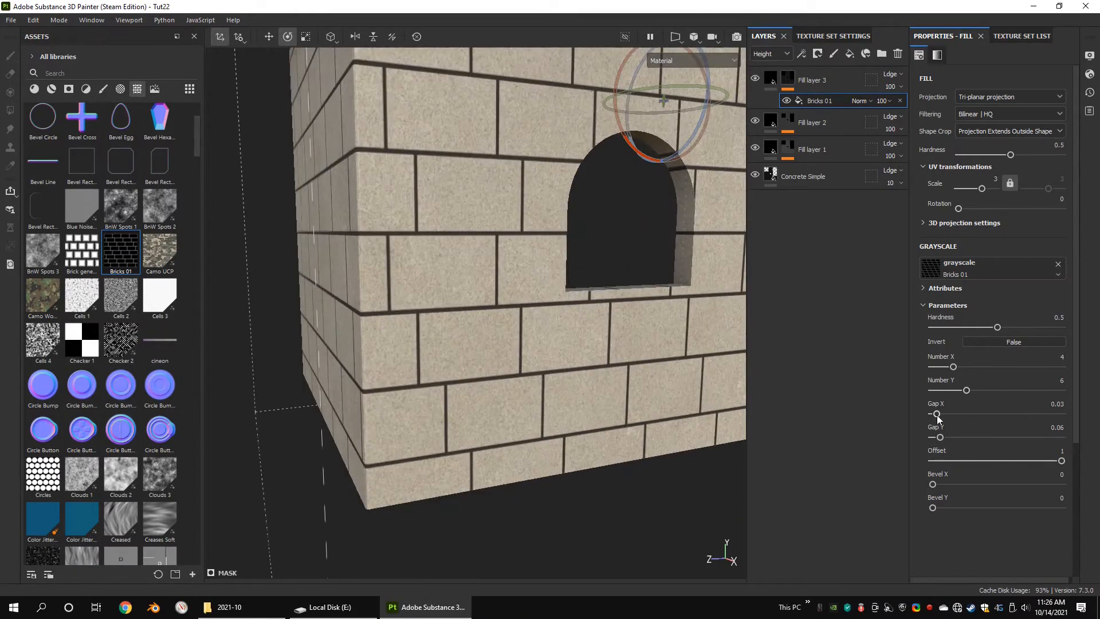
# Narrow the brick joints by setting Gap X to 0.02 and Gap Y to 0.03.
pyautogui.moveTo(938, 415); pyautogui.dragTo(937, 438)
pyautogui.keyDown('alt'); pyautogui.moveTo(548, 327); pyautogui.dragTo(584, 331); pyautogui.keyUp('alt')
pyautogui.scroll(1, 537, 313)
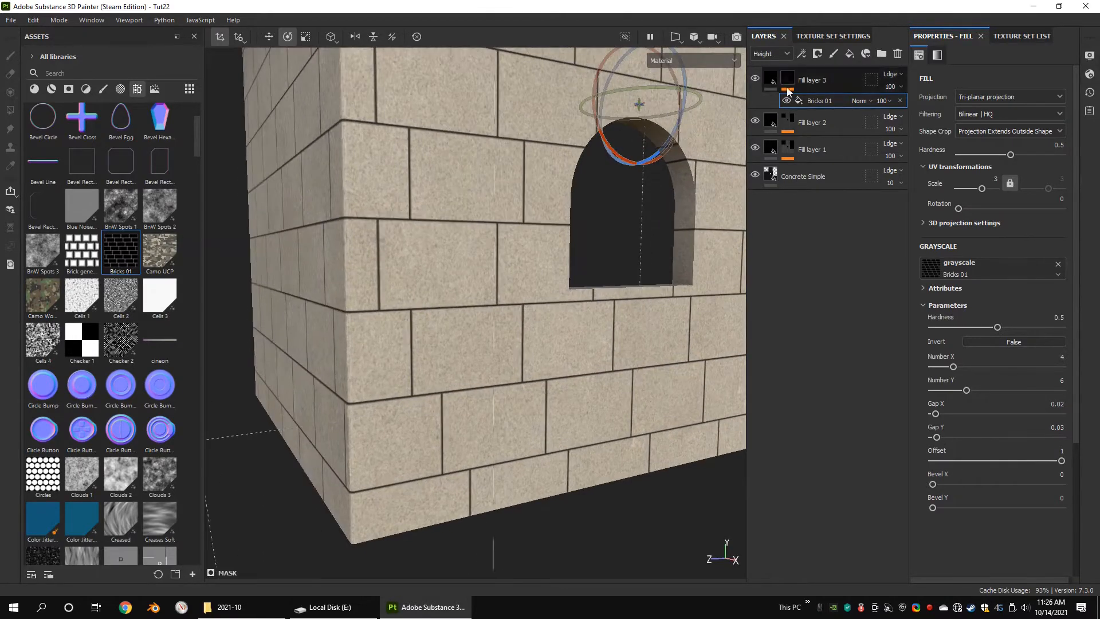
# Add a second fill to Fill layer 3's mask, assign Grunge Roughcast to it and set its blending mode to Screen.
pyautogui.click(787, 78)
pyautogui.rightClick(786, 76)
pyautogui.click(835, 473)
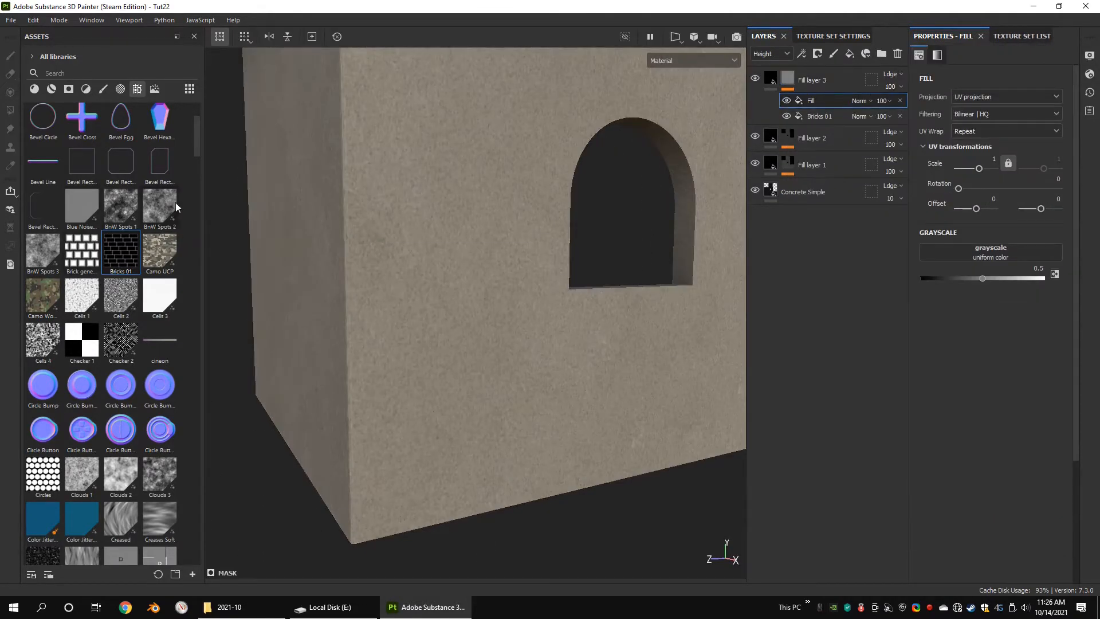
pyautogui.click(95, 74)
pyautogui.write('grun')
pyautogui.scroll(3, 195, 375)
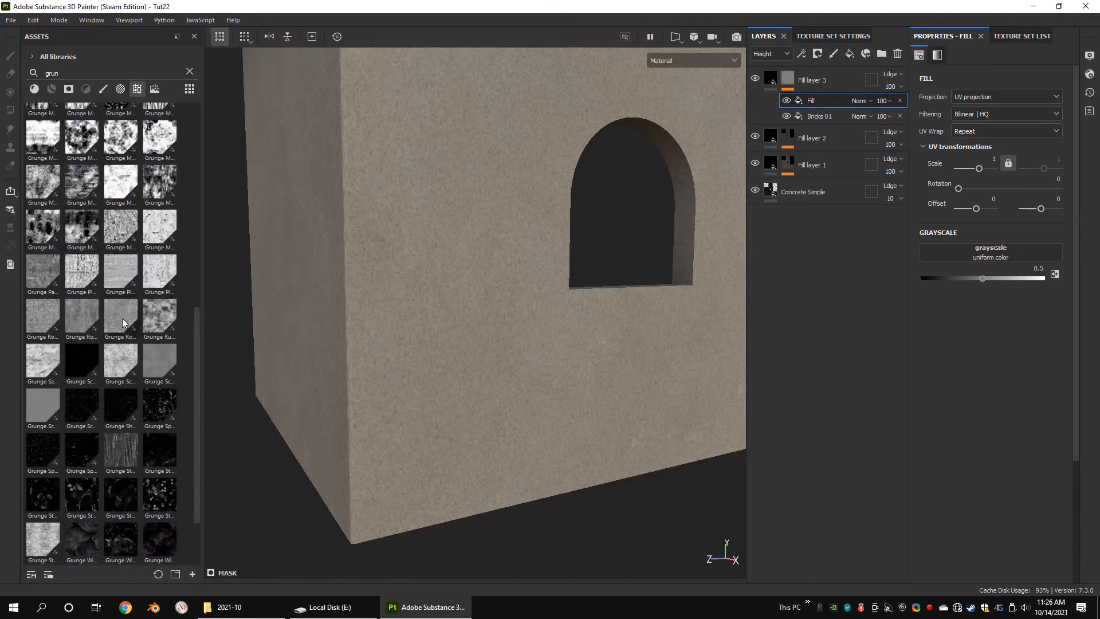
pyautogui.moveTo(121, 317); pyautogui.dragTo(952, 255)
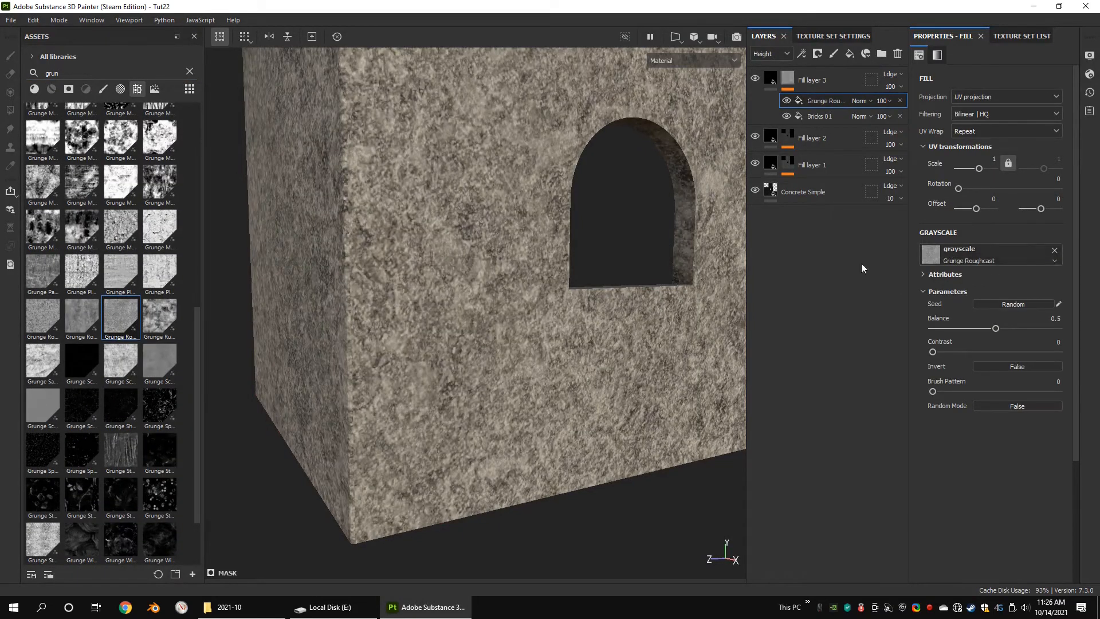
pyautogui.click(857, 101)
pyautogui.click(857, 273)
pyautogui.keyDown('alt'); pyautogui.moveTo(436, 212); pyautogui.dragTo(676, 190); pyautogui.keyUp('alt')
# Duplicate the Bricks 01 fill, place the copy above the Grunge Roughcast fill and set its blending mode to Multiply.
pyautogui.rightClick(817, 112)
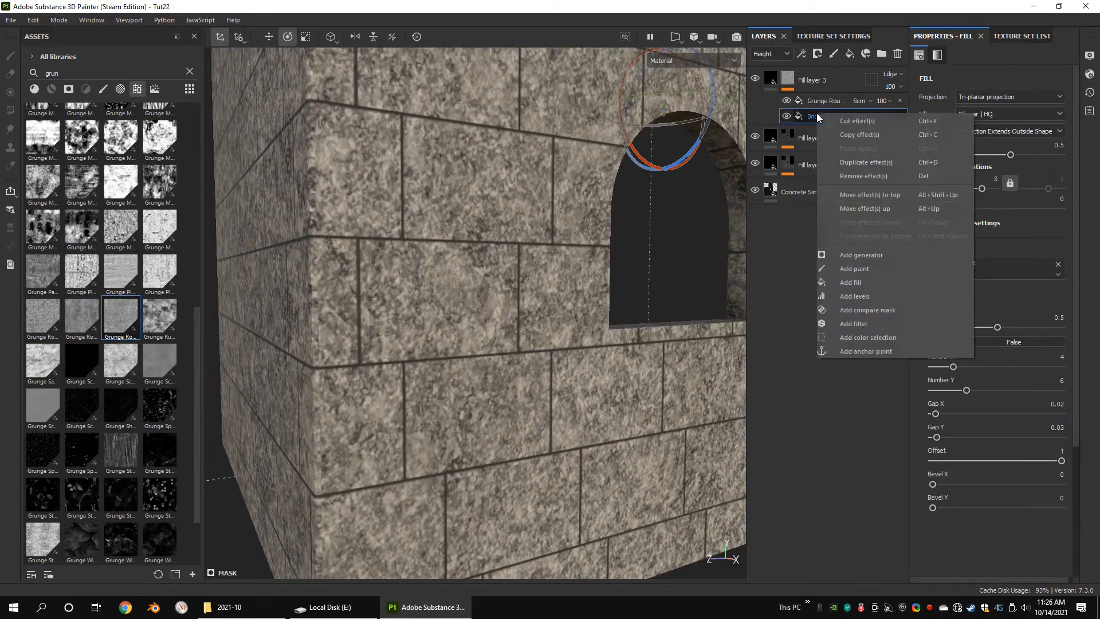
pyautogui.click(863, 163)
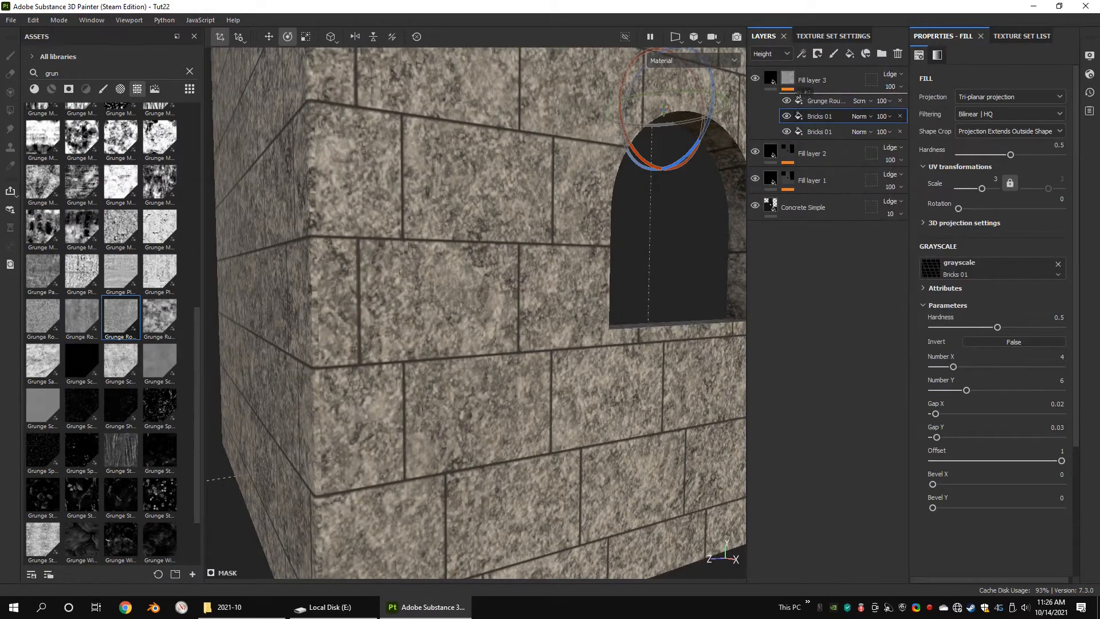
pyautogui.moveTo(799, 95); pyautogui.dragTo(800, 96)
pyautogui.click(858, 101)
pyautogui.click(862, 153)
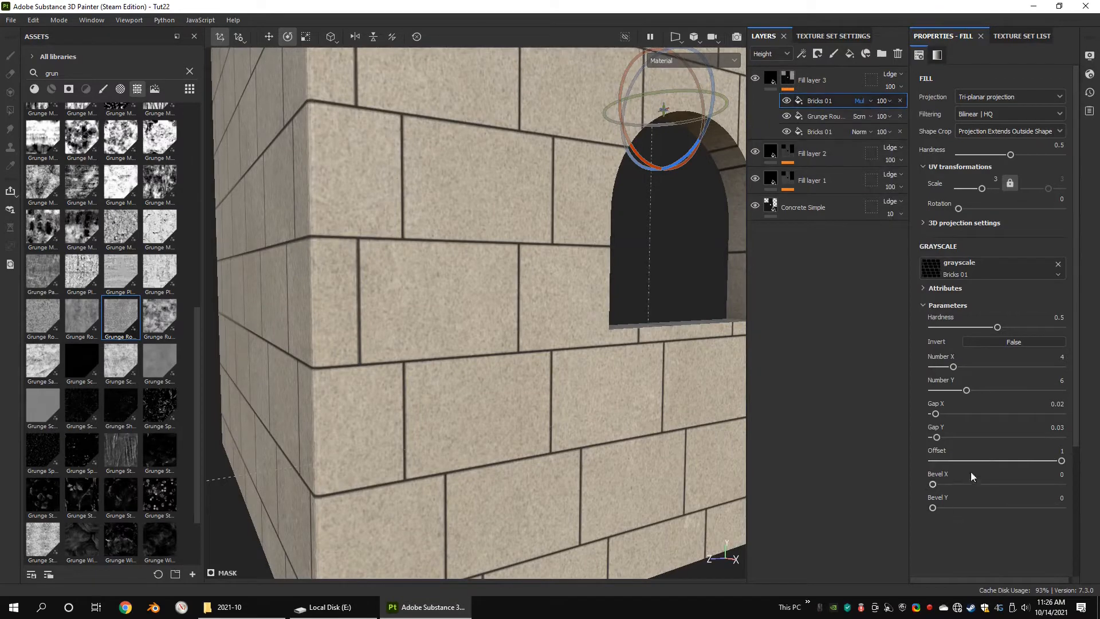
# Give the topmost Bricks 01 fill a slight bevel in both X and Y.
pyautogui.keyDown('alt'); pyautogui.moveTo(521, 297); pyautogui.dragTo(499, 294); pyautogui.keyUp('alt')
pyautogui.moveTo(933, 484); pyautogui.dragTo(940, 508)
pyautogui.keyDown('alt'); pyautogui.moveTo(619, 319); pyautogui.dragTo(437, 273); pyautogui.keyUp('alt')
pyautogui.scroll(5, 436, 273)
# Lower Fill layer 3's height to -0.1060 so the brick joints are recessed, and inspect the walls around the building.
pyautogui.click(775, 80)
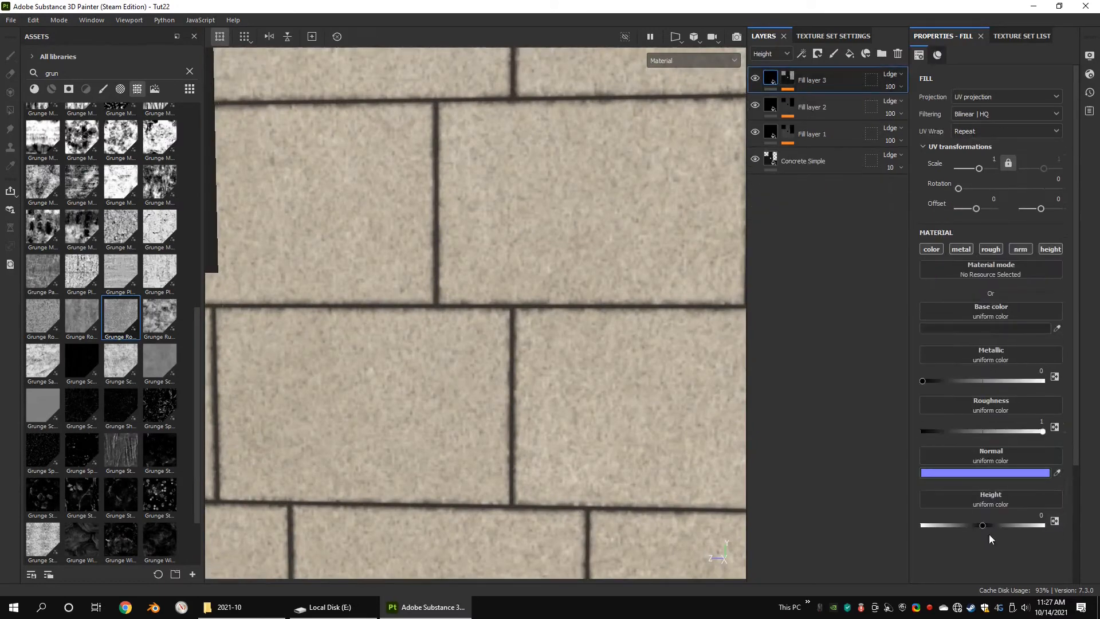
pyautogui.moveTo(983, 525); pyautogui.dragTo(976, 526)
pyautogui.scroll(-4, 386, 246)
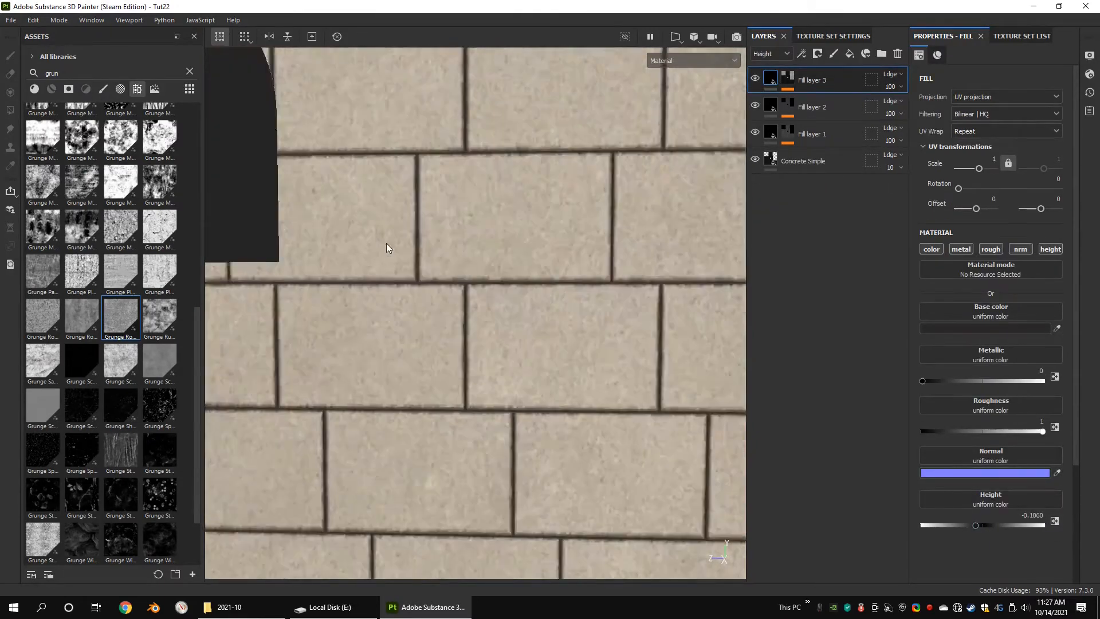
pyautogui.keyDown('alt'); pyautogui.moveTo(321, 247); pyautogui.dragTo(651, 255); pyautogui.keyUp('alt')
pyautogui.keyDown('shift'); pyautogui.moveTo(651, 255); pyautogui.dragTo(685, 256, button='right'); pyautogui.keyUp('shift')
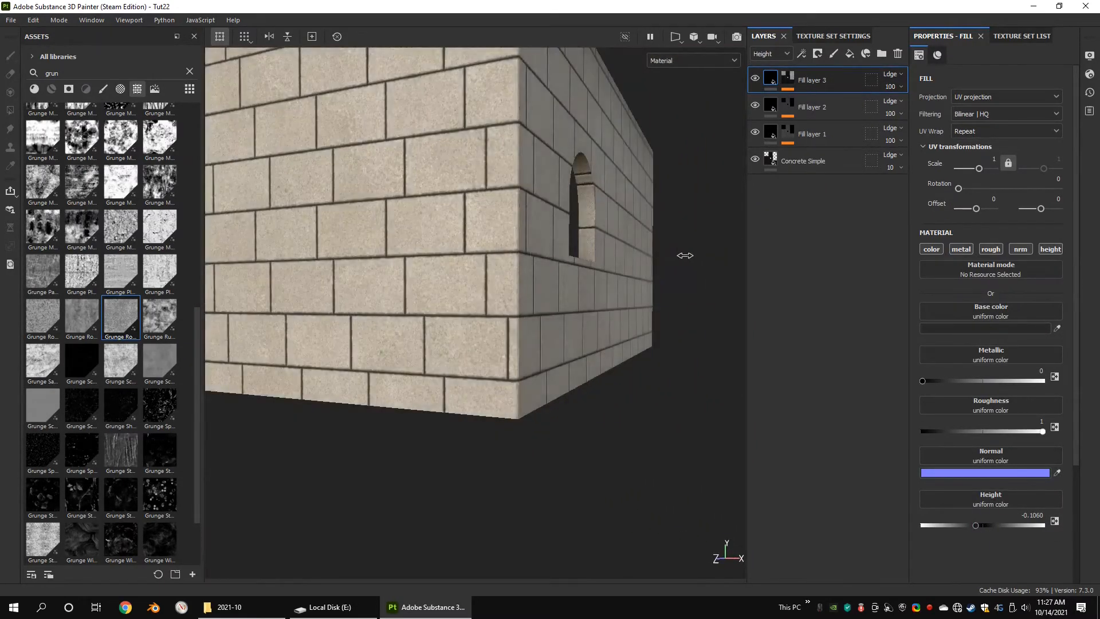
pyautogui.keyDown('alt'); pyautogui.moveTo(686, 255); pyautogui.dragTo(438, 288); pyautogui.keyUp('alt')
pyautogui.scroll(3, 576, 251)
pyautogui.scroll(4, 420, 302)
# Adjust the roughness of Fill layer 1.
pyautogui.click(772, 164)
pyautogui.click(772, 133)
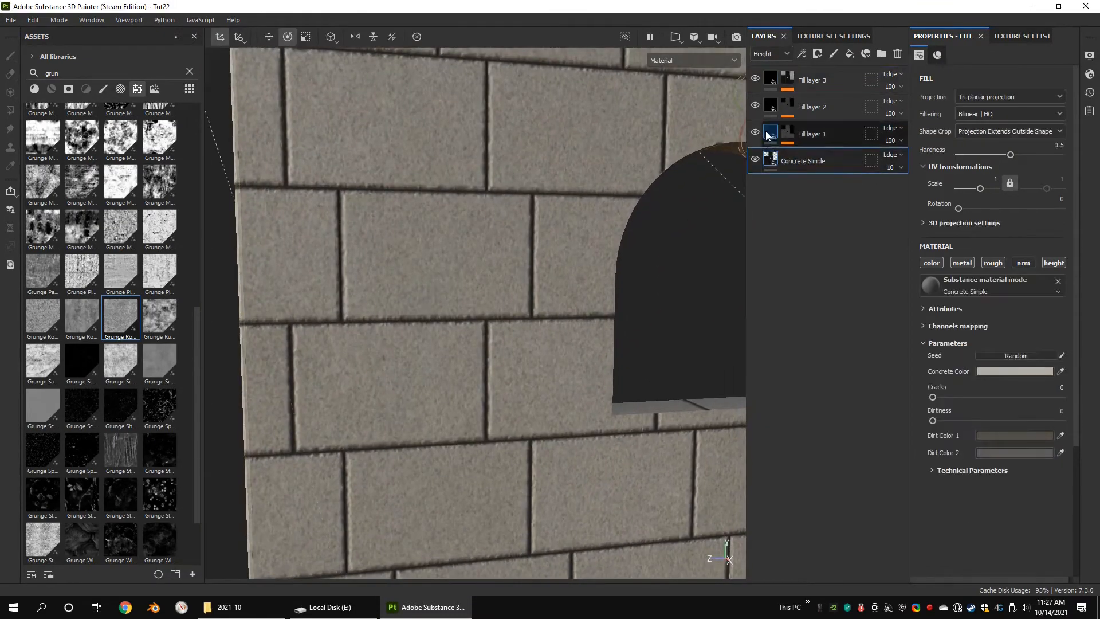
pyautogui.keyDown('alt'); pyautogui.moveTo(381, 228); pyautogui.dragTo(437, 256); pyautogui.keyUp('alt')
pyautogui.click(976, 432)
# Set the Grunge Roughcast fill in Fill layer 3's mask to balance 0.24 and contrast 0.37.
pyautogui.click(790, 84)
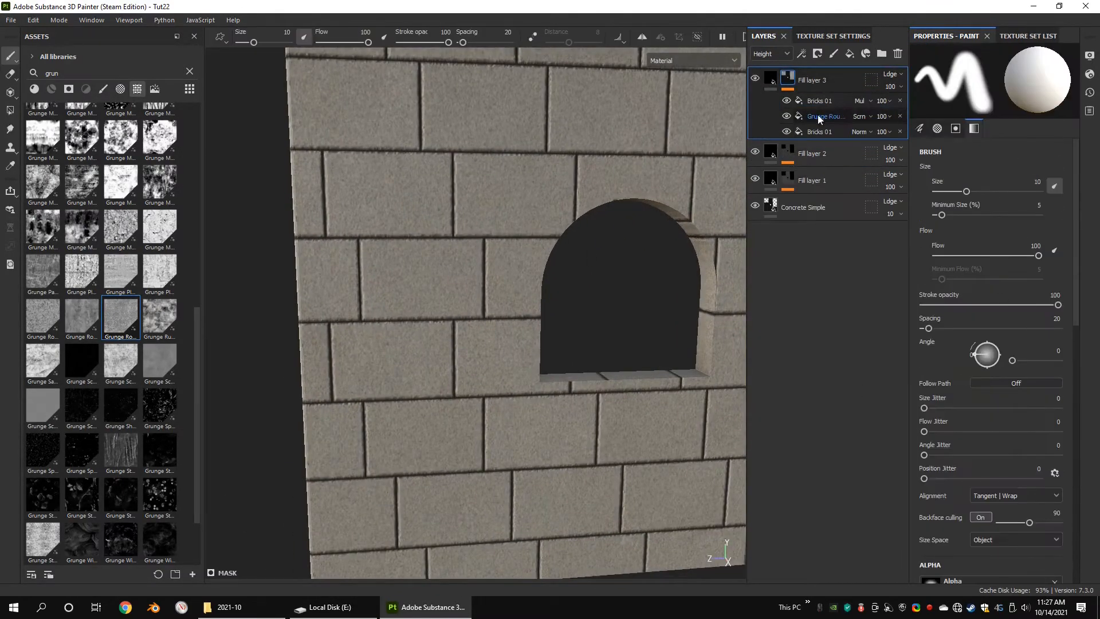
pyautogui.click(825, 116)
pyautogui.moveTo(957, 328); pyautogui.dragTo(960, 328)
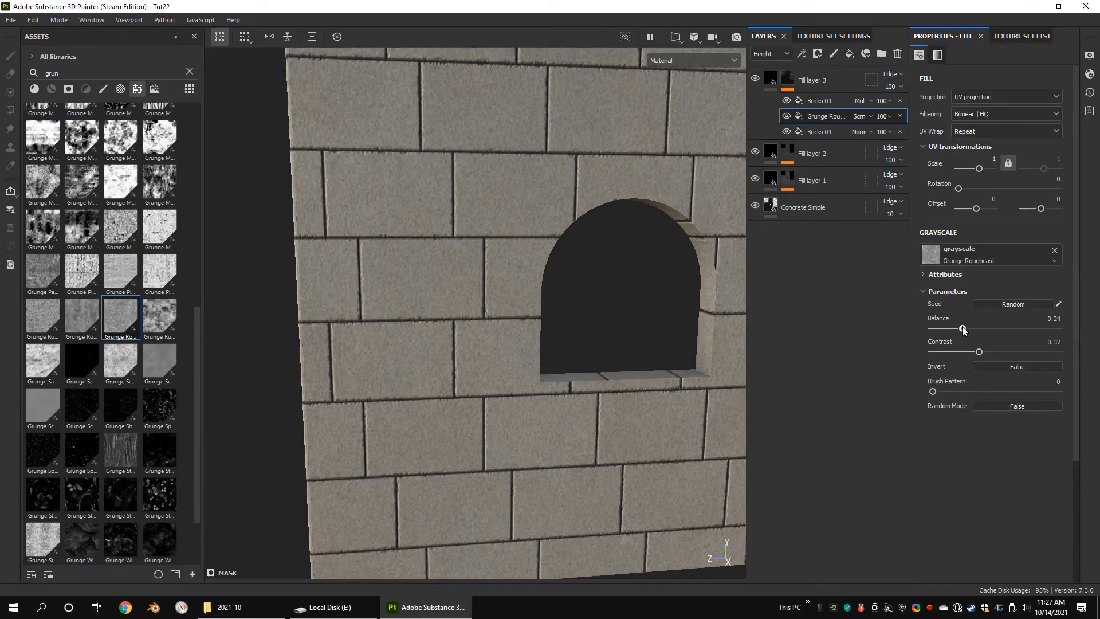
pyautogui.keyDown('alt'); pyautogui.moveTo(628, 408); pyautogui.dragTo(642, 367); pyautogui.keyUp('alt')
# Change Fill layer 1's base color to a medium grey-brown.
pyautogui.click(772, 78)
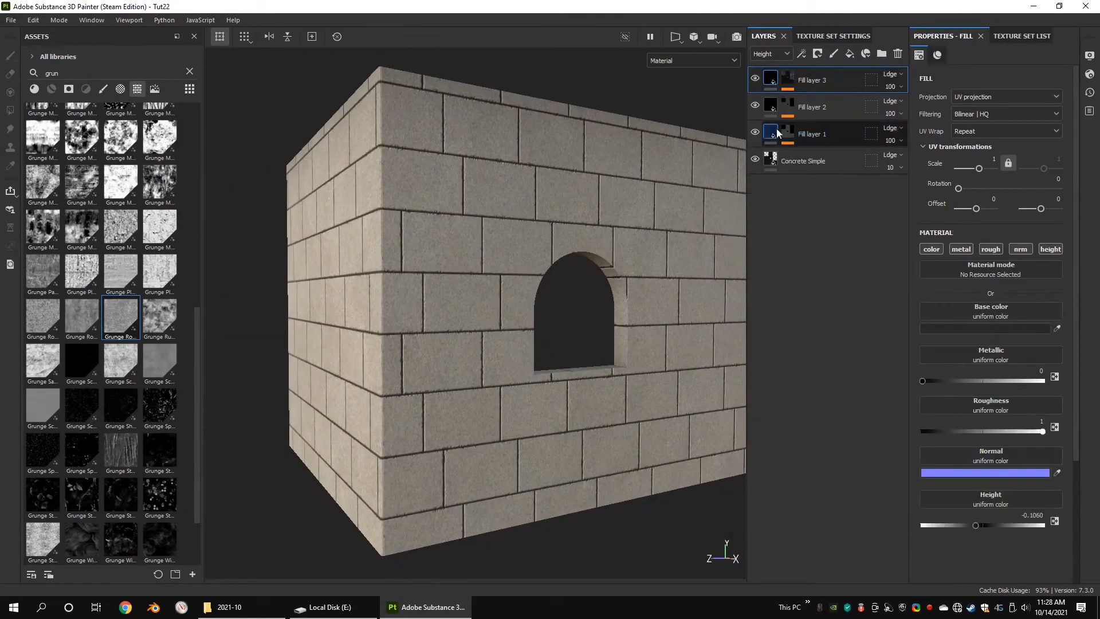
pyautogui.click(773, 132)
pyautogui.click(969, 329)
pyautogui.click(826, 368)
# Darken the Concrete Simple layer's concrete color to a more neutral grey.
pyautogui.click(779, 154)
pyautogui.click(775, 158)
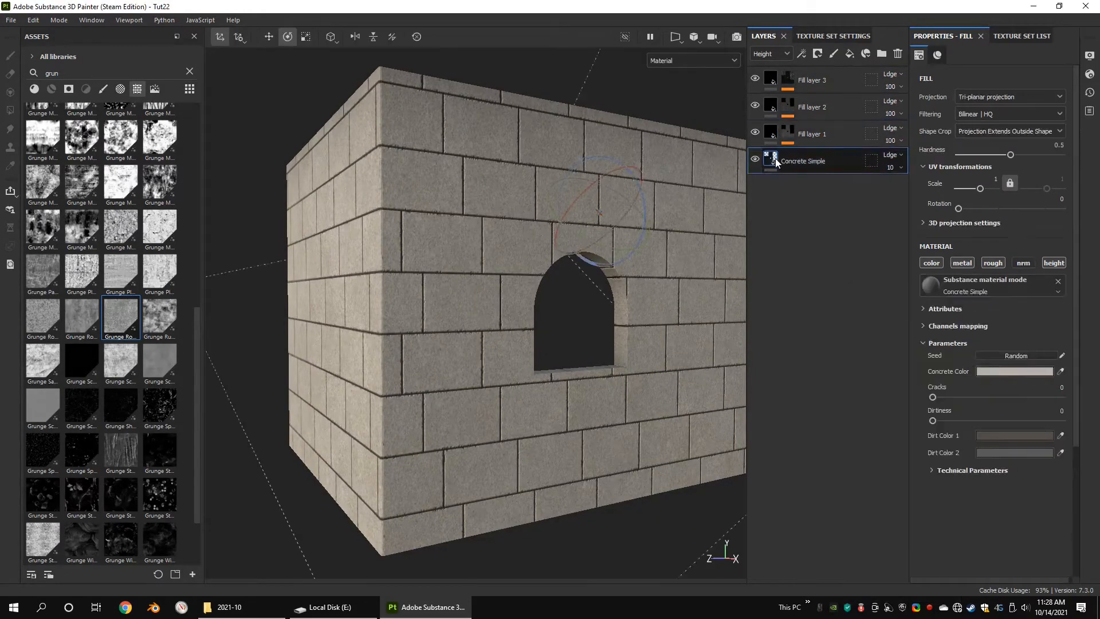
pyautogui.click(997, 372)
pyautogui.moveTo(856, 334); pyautogui.dragTo(850, 350)
pyautogui.keyDown('alt'); pyautogui.moveTo(659, 344); pyautogui.dragTo(619, 338); pyautogui.keyUp('alt')
# Set Fill layer 1's base color to a lighter muted brown.
pyautogui.click(811, 133)
pyautogui.click(1021, 329)
pyautogui.moveTo(855, 365); pyautogui.dragTo(824, 344)
# Change Fill layer 2's base color to a light warm grey (#999086) and check it on the surrounding walls.
pyautogui.click(770, 106)
pyautogui.click(974, 329)
pyautogui.moveTo(935, 407); pyautogui.dragTo(938, 408)
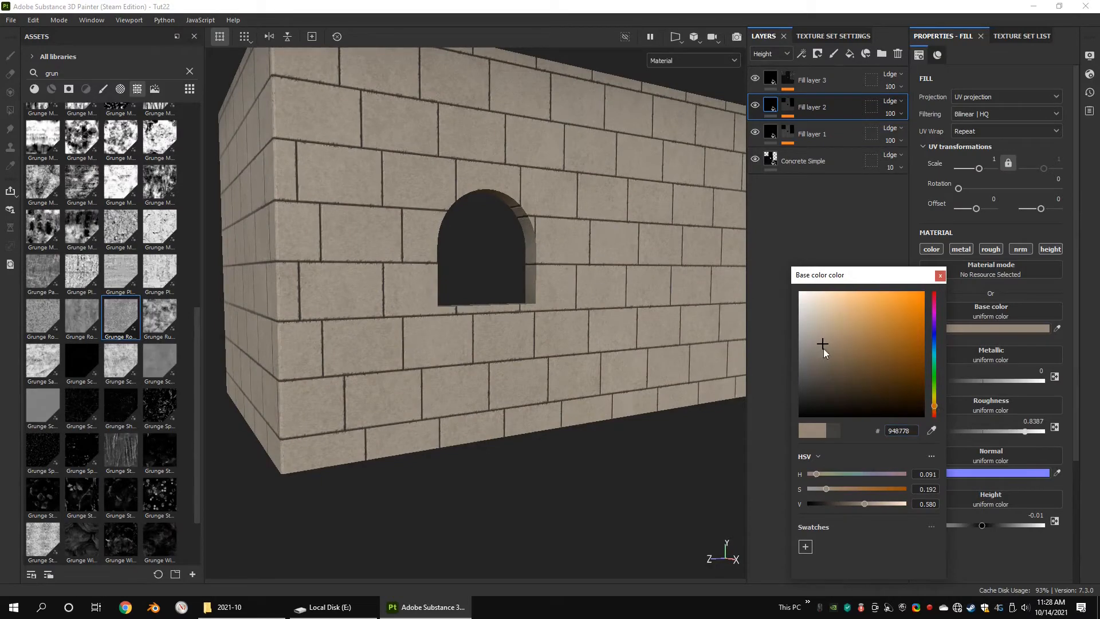
pyautogui.moveTo(818, 352); pyautogui.dragTo(814, 342)
pyautogui.moveTo(373, 118)
pyautogui.keyDown('alt'); pyautogui.mouseDown()
pyautogui.moveTo(432, 226)
pyautogui.moveTo(294, 206)
pyautogui.moveTo(564, 185)
pyautogui.moveTo(630, 192)
pyautogui.mouseUp(); pyautogui.keyUp('alt')
pyautogui.keyDown('alt'); pyautogui.moveTo(631, 192); pyautogui.dragTo(528, 248, button='right'); pyautogui.keyUp('alt')
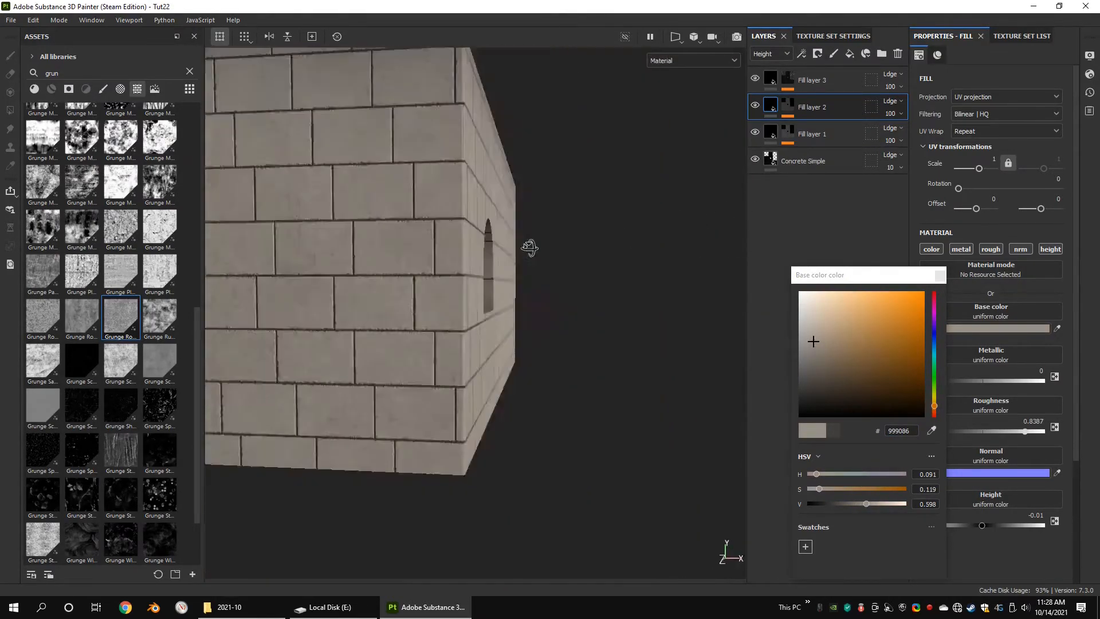
pyautogui.keyDown('alt'); pyautogui.moveTo(528, 248); pyautogui.dragTo(401, 246); pyautogui.keyUp('alt')
pyautogui.keyDown('alt'); pyautogui.moveTo(401, 246); pyautogui.dragTo(453, 249, button='right'); pyautogui.keyUp('alt')
pyautogui.click(941, 276)
pyautogui.keyDown('alt'); pyautogui.moveTo(559, 255); pyautogui.dragTo(521, 229); pyautogui.keyUp('alt')
# Set the Concrete Simple layer's concrete color to warm grey #85827C.
pyautogui.click(816, 162)
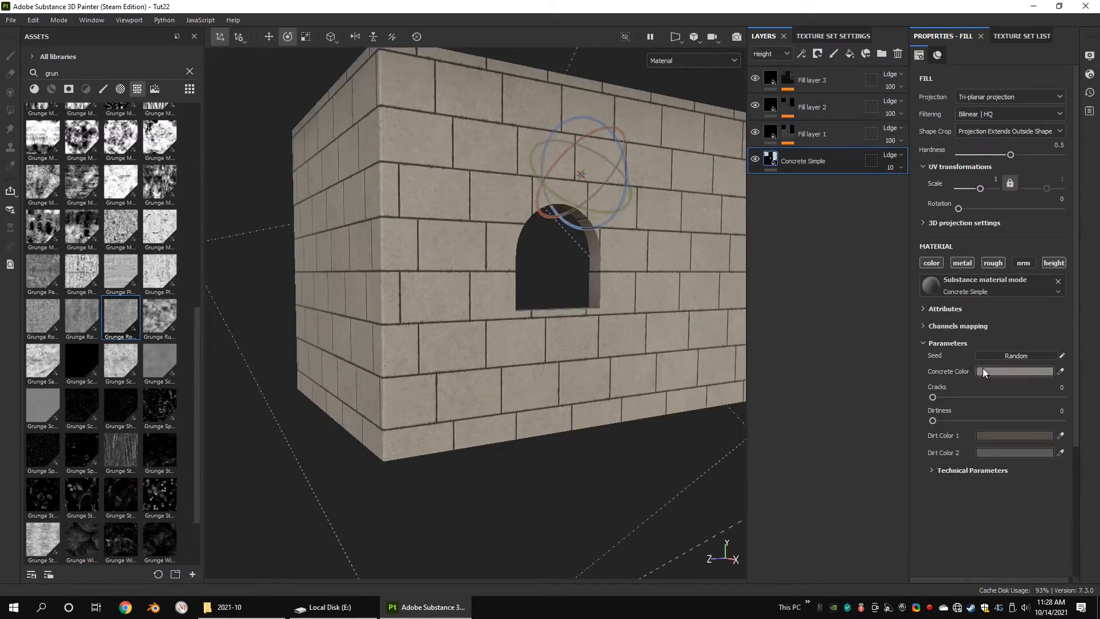
pyautogui.click(982, 371)
pyautogui.moveTo(838, 375)
pyautogui.mouseDown()
pyautogui.moveTo(836, 398)
pyautogui.moveTo(837, 374)
pyautogui.mouseUp()
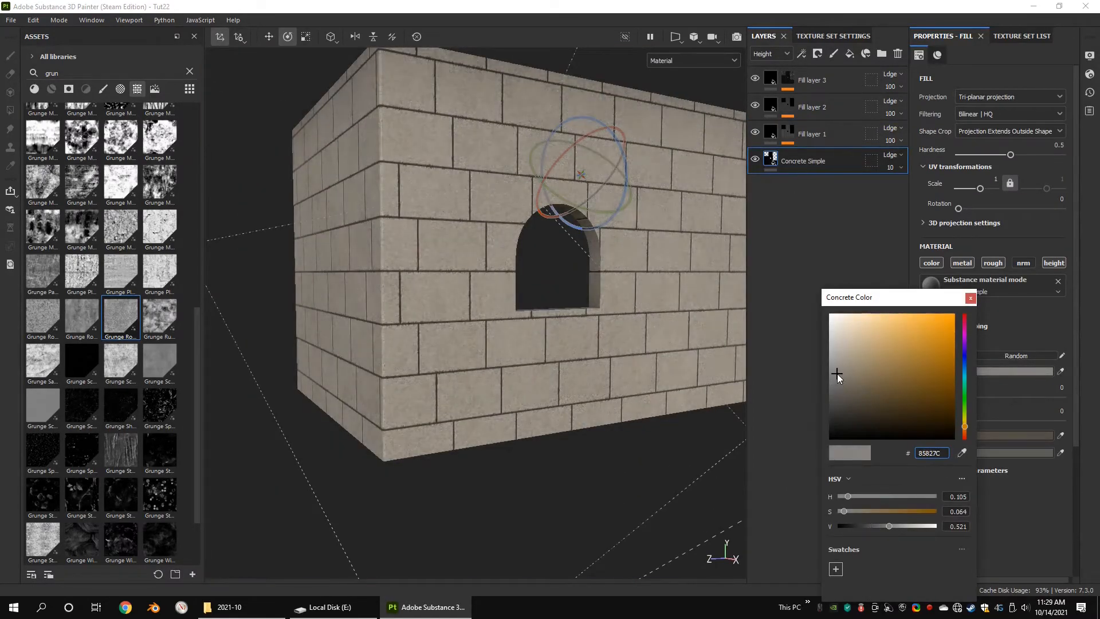
pyautogui.click(971, 297)
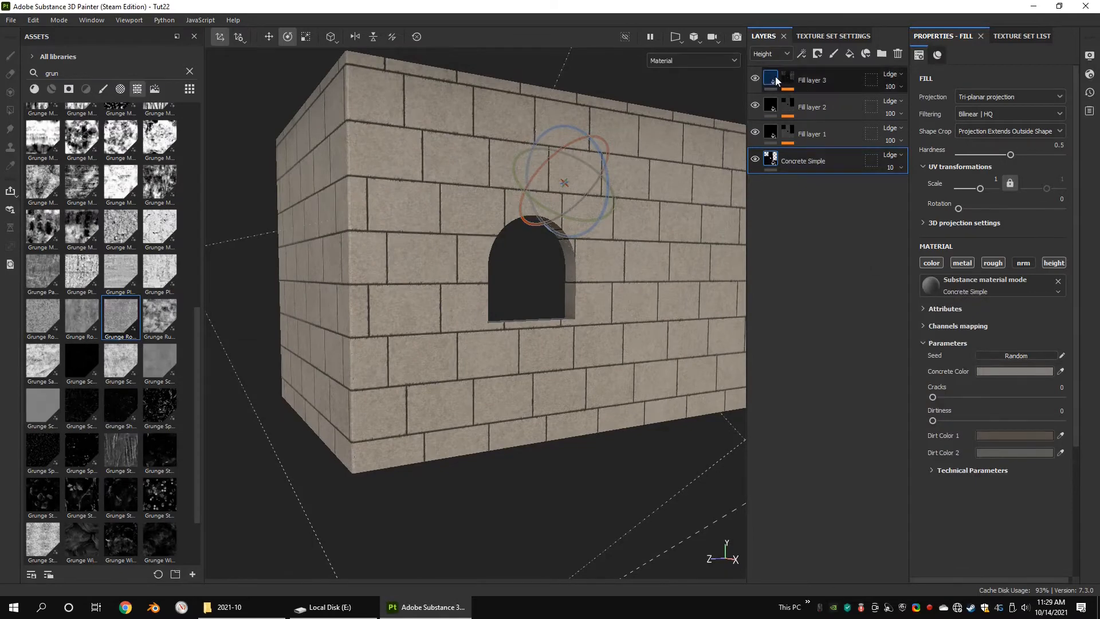
# Add a fourth fill layer on top with a very dark base color (#242320) and roughness 1.
pyautogui.click(850, 53)
pyautogui.click(997, 329)
pyautogui.click(812, 421)
pyautogui.click(934, 434)
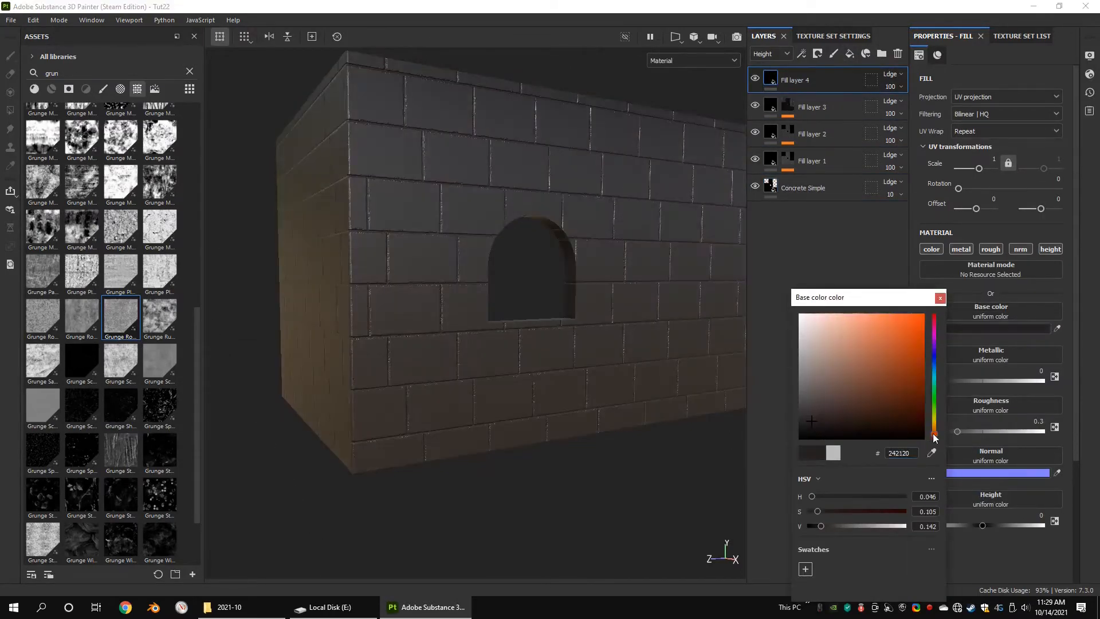
pyautogui.moveTo(939, 434); pyautogui.dragTo(943, 428)
pyautogui.moveTo(1018, 429); pyautogui.dragTo(1061, 425)
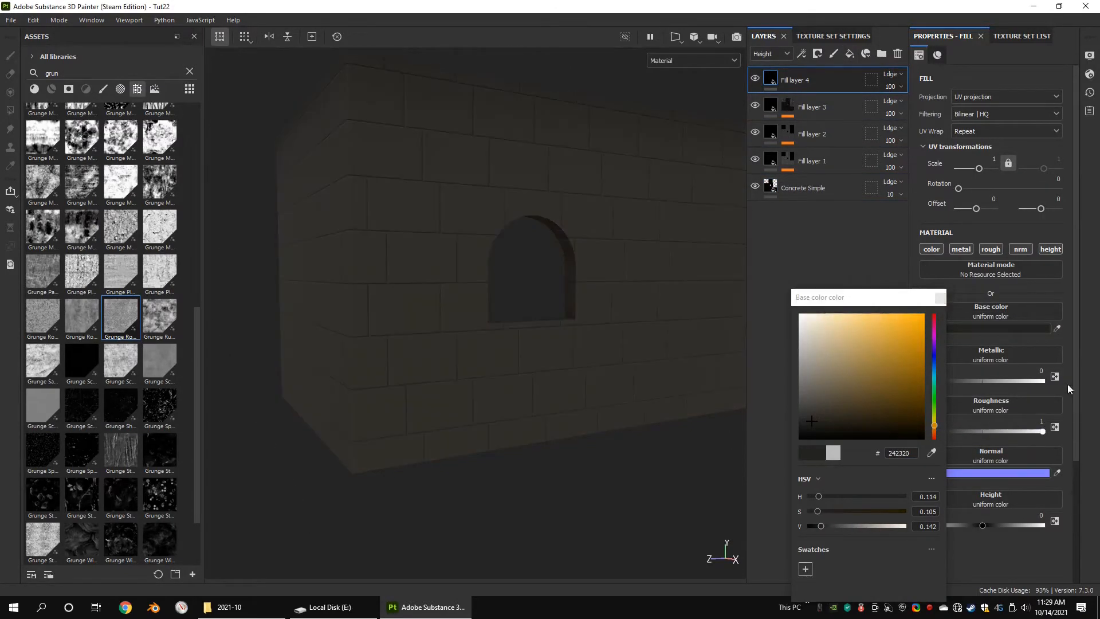
pyautogui.click(941, 298)
# Add a black mask with a fill effect to Fill layer 4 and assign Grunge Dirt Thin to it.
pyautogui.rightClick(774, 75)
pyautogui.click(794, 87)
pyautogui.rightClick(792, 75)
pyautogui.click(829, 472)
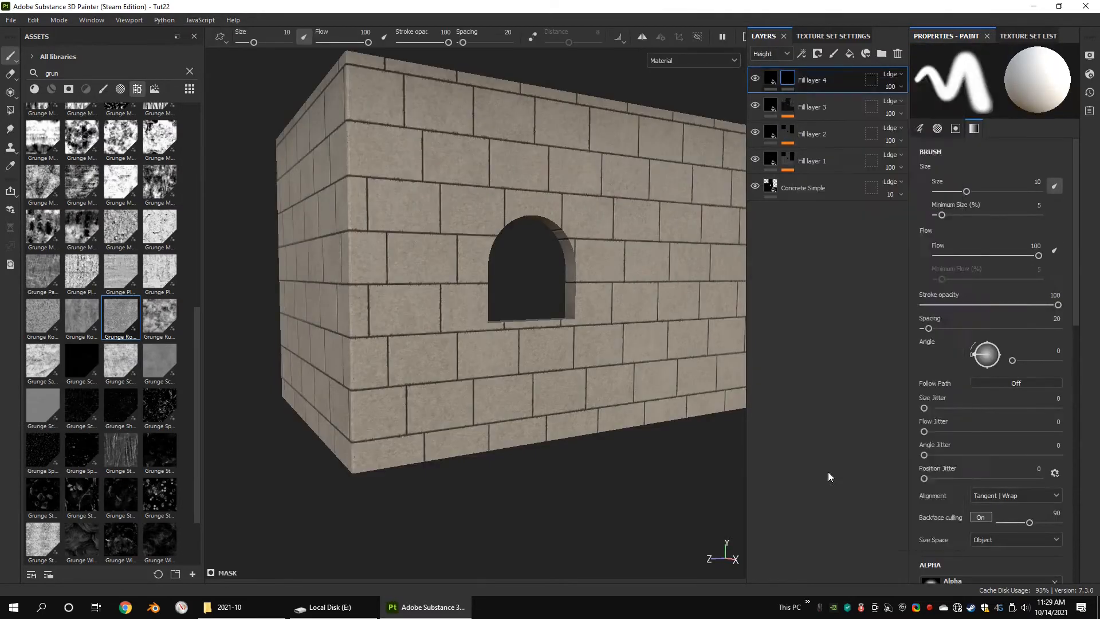
pyautogui.scroll(7, 153, 251)
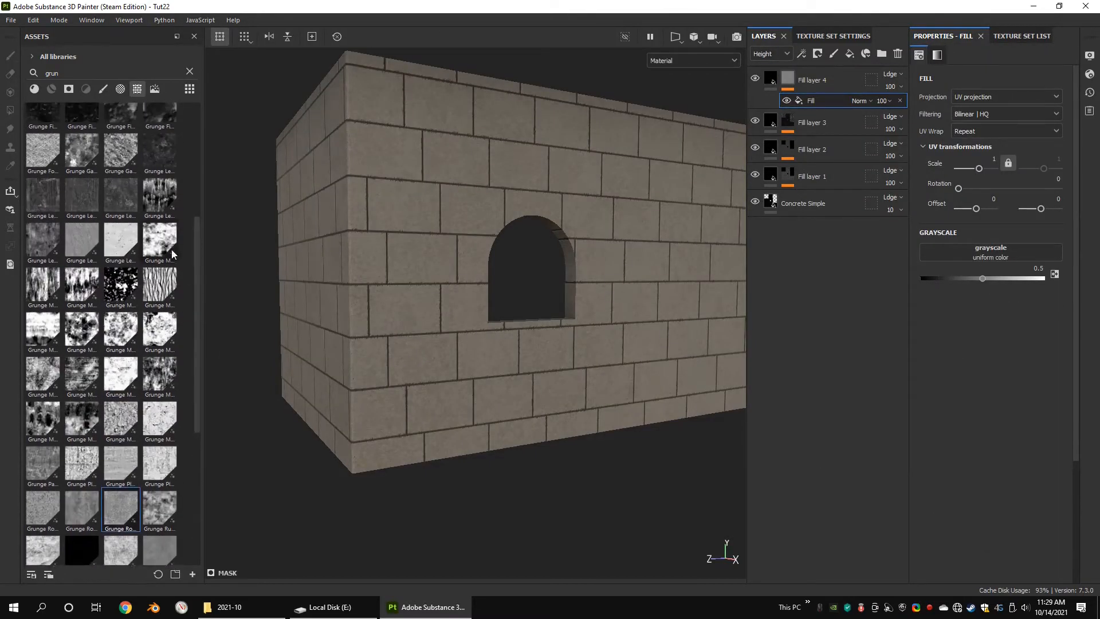
pyautogui.moveTo(973, 254); pyautogui.dragTo(974, 256)
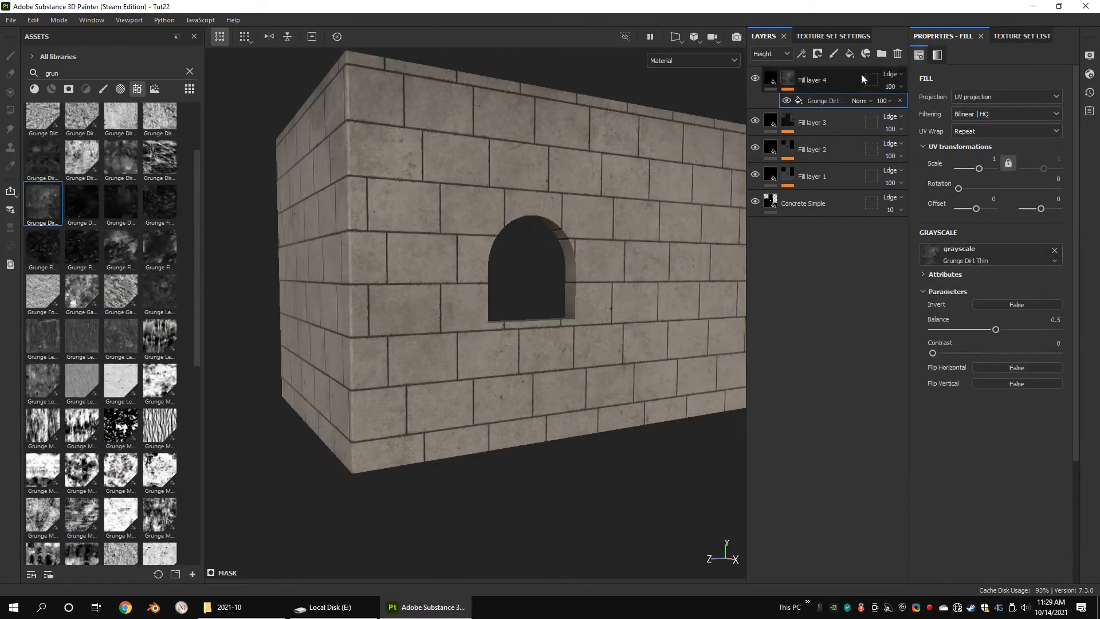
# Set the Grunge Dirt Thin fill's projection to tri-planar and its opacity to 29.
pyautogui.click(1006, 96)
pyautogui.click(965, 153)
pyautogui.click(887, 100)
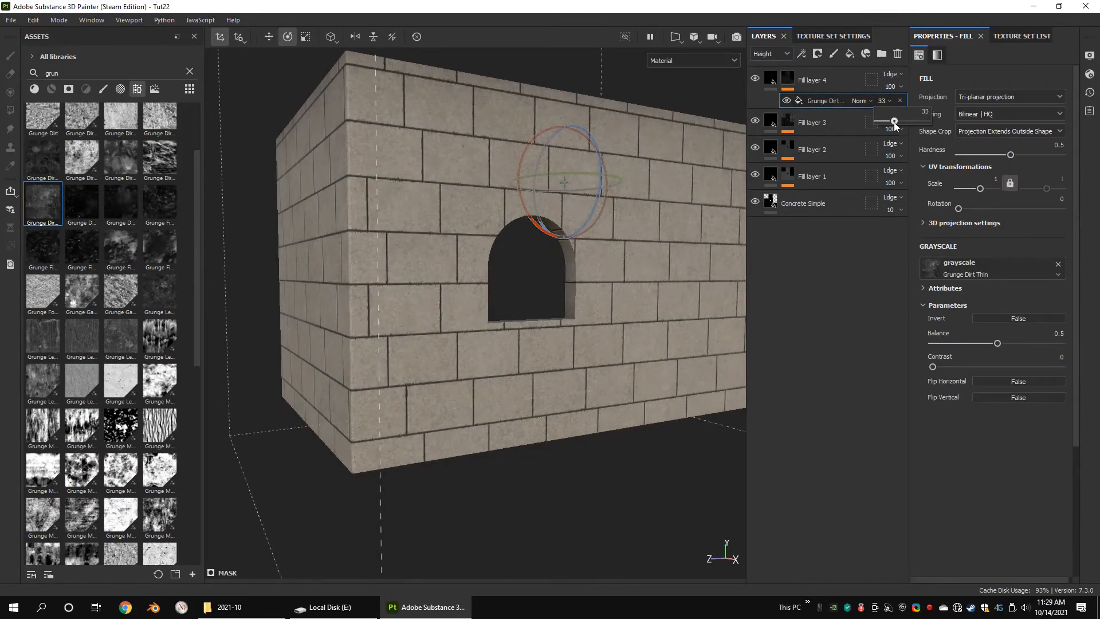
# Add a second fill to Fill layer 4's mask, assign Grunge Leaks to it and set its blending mode to Screen.
pyautogui.rightClick(790, 77)
pyautogui.click(824, 475)
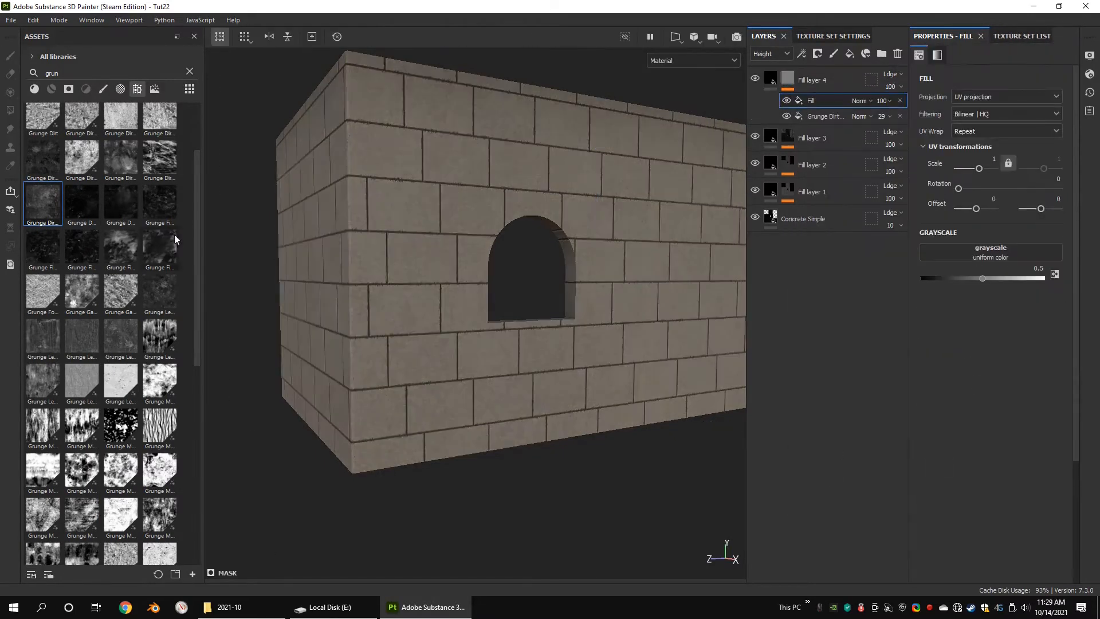
pyautogui.scroll(-2, 155, 450)
pyautogui.moveTo(162, 267); pyautogui.dragTo(991, 252)
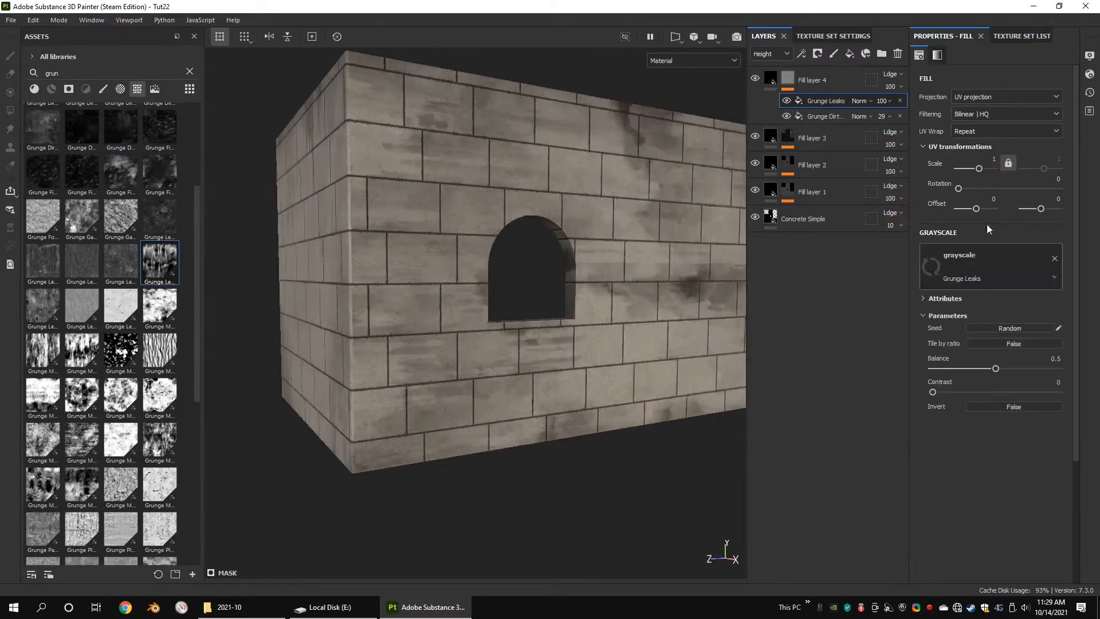
pyautogui.click(859, 100)
pyautogui.click(862, 283)
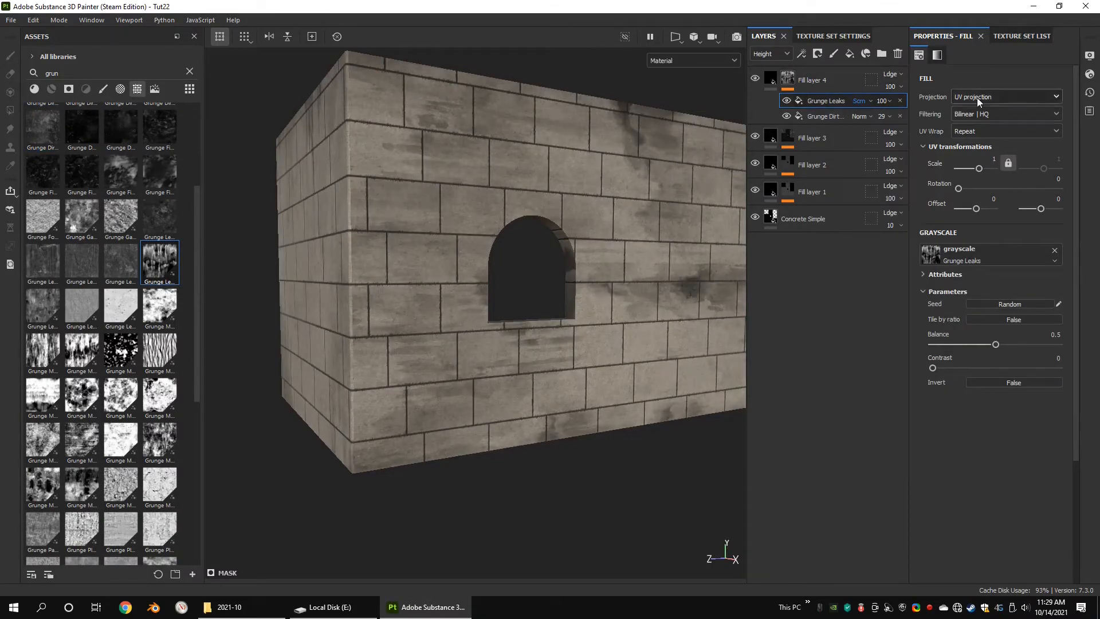
# Set the Grunge Leaks fill's projection to tri-planar and its opacity to 51.
pyautogui.click(975, 98)
pyautogui.click(978, 136)
pyautogui.click(885, 100)
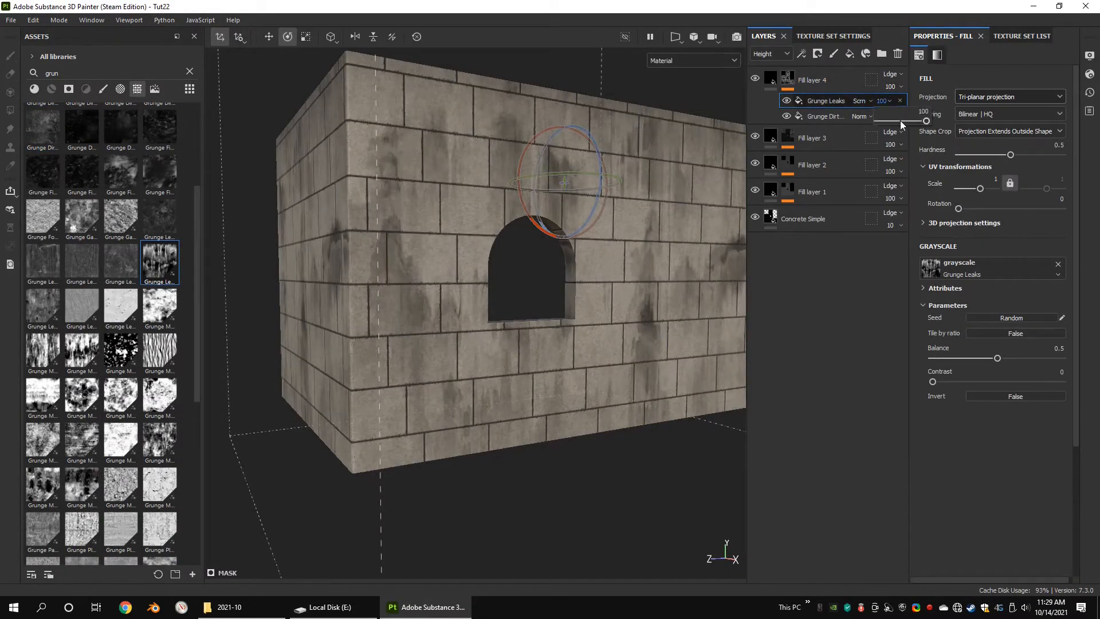
pyautogui.click(902, 122)
# Set the Grunge Leaks fill's tri-planar scale to 1.5 and reposition its projection around the window opening.
pyautogui.keyDown('alt'); pyautogui.moveTo(542, 182); pyautogui.dragTo(585, 185); pyautogui.keyUp('alt')
pyautogui.scroll(-1, 586, 185)
pyautogui.press('w')
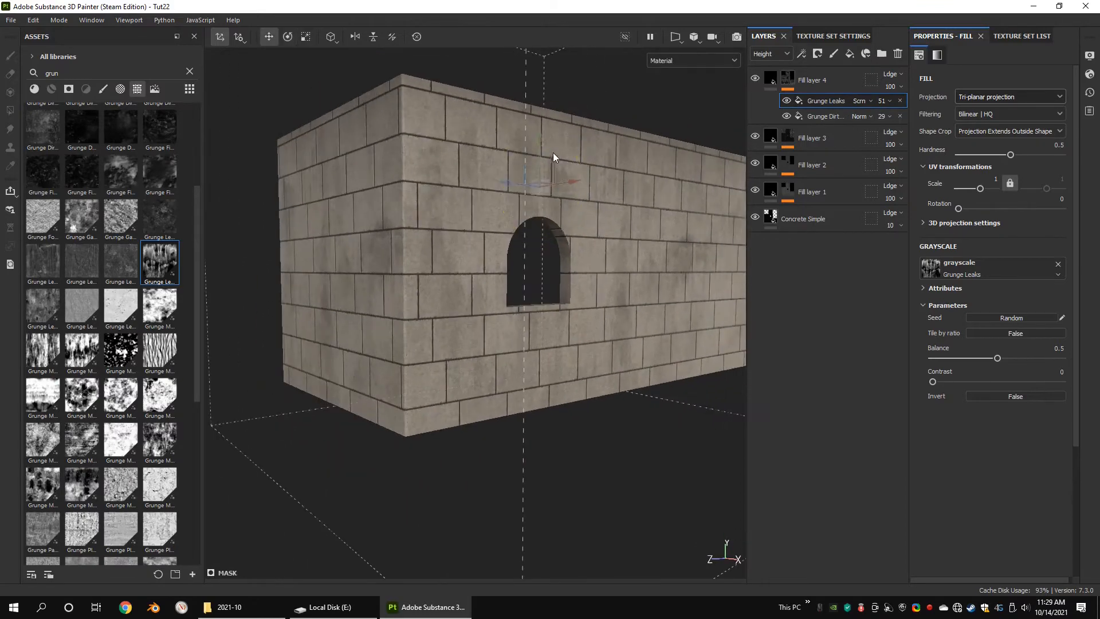
pyautogui.moveTo(543, 146); pyautogui.dragTo(597, 49)
pyautogui.keyDown('alt'); pyautogui.moveTo(590, 95); pyautogui.dragTo(550, 182, button='middle'); pyautogui.keyUp('alt')
pyautogui.press('r')
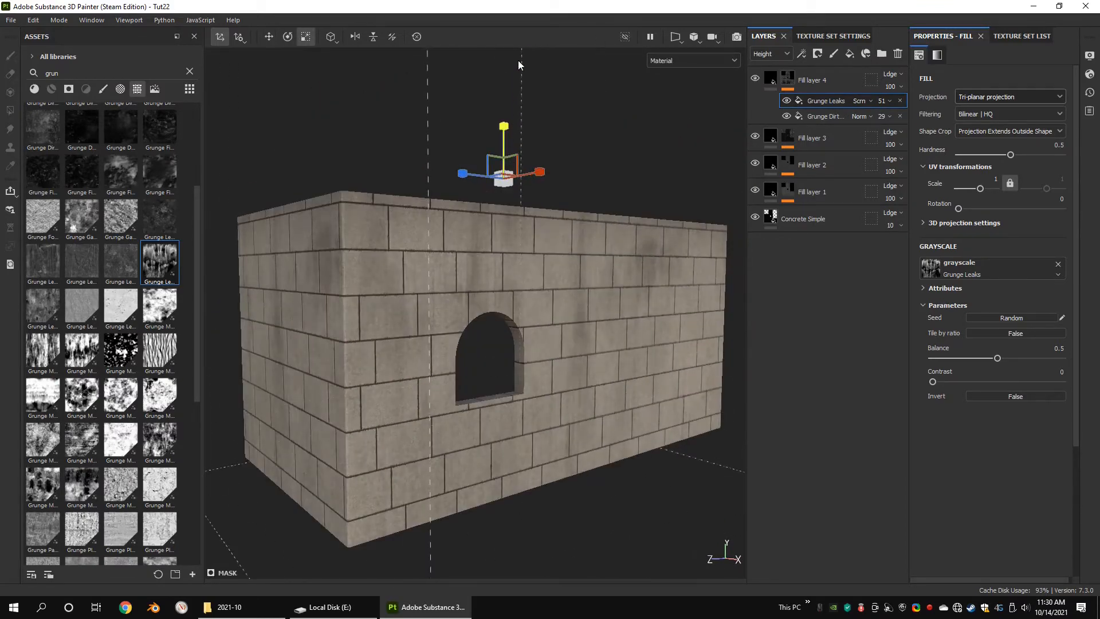
pyautogui.press('w')
pyautogui.keyDown('alt'); pyautogui.moveTo(505, 138); pyautogui.dragTo(567, 344); pyautogui.keyUp('alt')
pyautogui.write('1.5')
pyautogui.press('Return')
pyautogui.moveTo(471, 89); pyautogui.dragTo(535, 318)
# Lower the Grunge Leaks fill's opacity to 35 and raise its contrast slightly.
pyautogui.click(890, 101)
pyautogui.moveTo(903, 121); pyautogui.dragTo(892, 122)
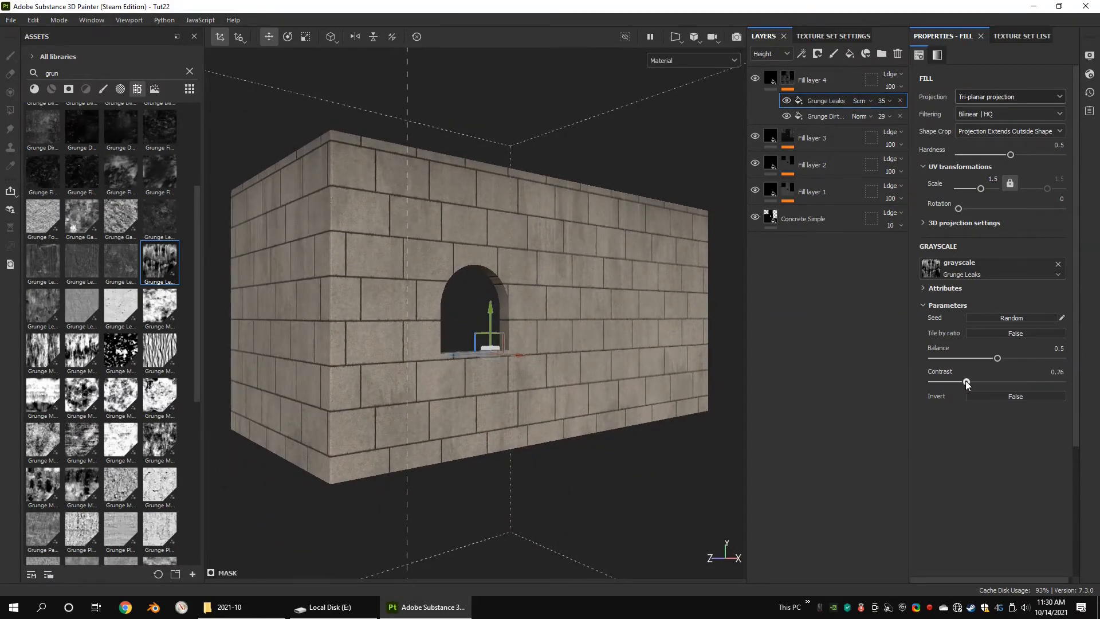
pyautogui.moveTo(947, 381); pyautogui.dragTo(948, 382)
pyautogui.keyDown('alt'); pyautogui.moveTo(504, 298); pyautogui.dragTo(475, 384); pyautogui.keyUp('alt')
pyautogui.moveTo(484, 367)
pyautogui.keyDown('alt'); pyautogui.mouseDown()
pyautogui.moveTo(590, 413)
pyautogui.moveTo(501, 401)
pyautogui.moveTo(638, 422)
pyautogui.moveTo(525, 390)
pyautogui.moveTo(695, 381)
pyautogui.moveTo(674, 395)
pyautogui.mouseUp(); pyautogui.keyUp('alt')
# Set the Offset of both Bricks 01 fills in Fill layer 3's mask to 2.
pyautogui.click(788, 137)
pyautogui.click(819, 190)
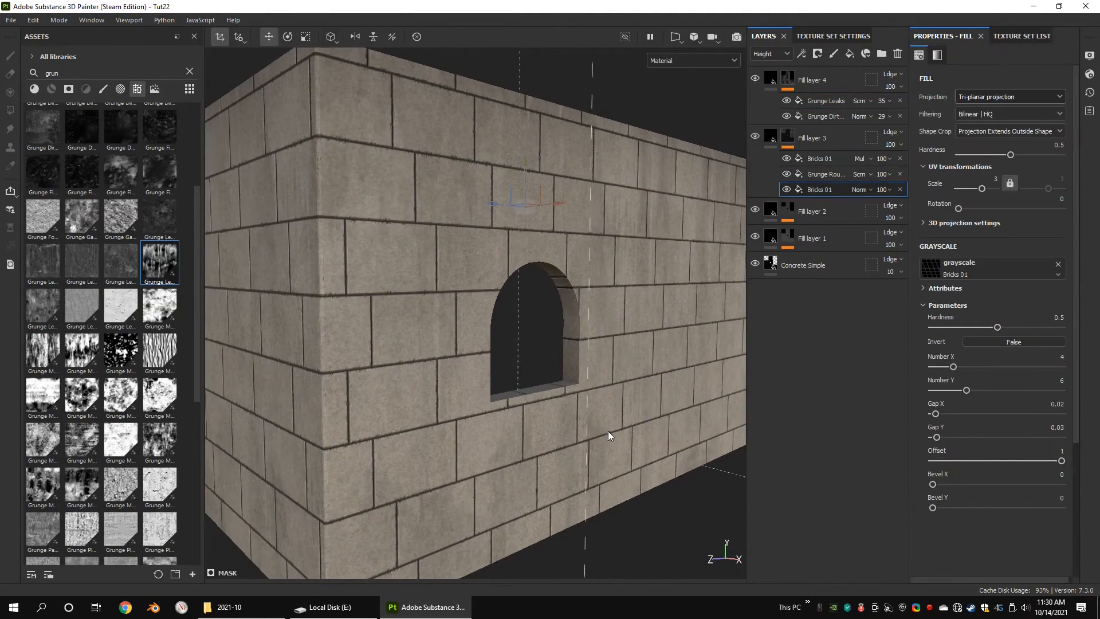
pyautogui.keyDown('alt'); pyautogui.moveTo(524, 218); pyautogui.dragTo(515, 327); pyautogui.keyUp('alt')
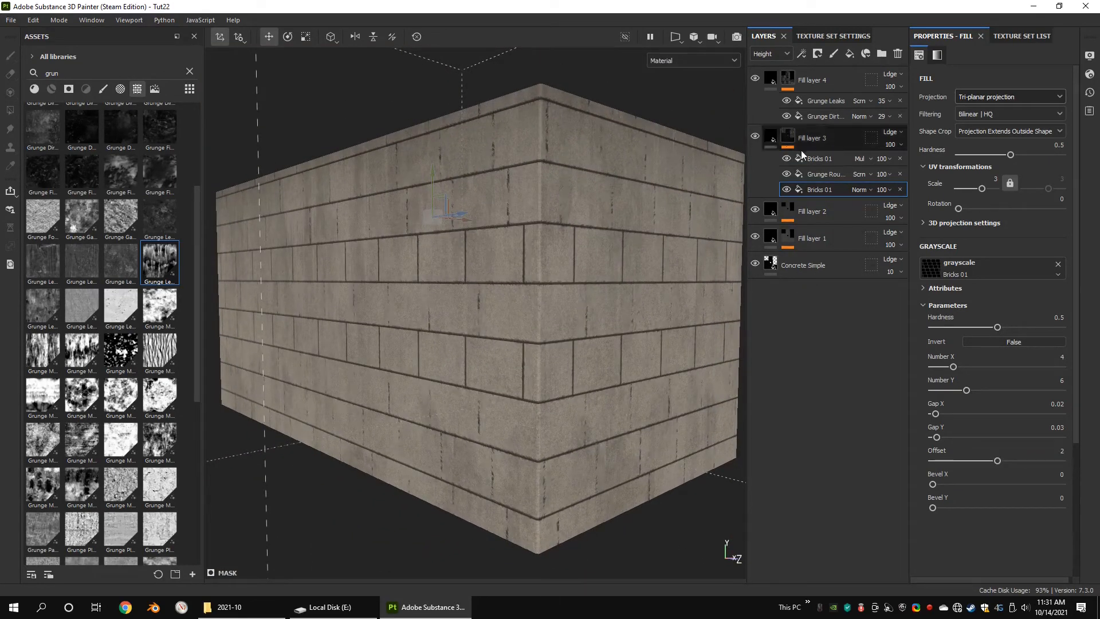
pyautogui.click(814, 159)
pyautogui.write('2')
pyautogui.press('Return')
pyautogui.moveTo(510, 362)
pyautogui.keyDown('alt'); pyautogui.mouseDown()
pyautogui.moveTo(595, 351)
pyautogui.moveTo(521, 356)
pyautogui.moveTo(528, 344)
pyautogui.moveTo(580, 340)
pyautogui.moveTo(528, 322)
pyautogui.moveTo(483, 361)
pyautogui.moveTo(493, 356)
pyautogui.mouseUp(); pyautogui.keyUp('alt')
# Add a paint effect on top of the fills in Fill layer 3's mask.
pyautogui.click(787, 138)
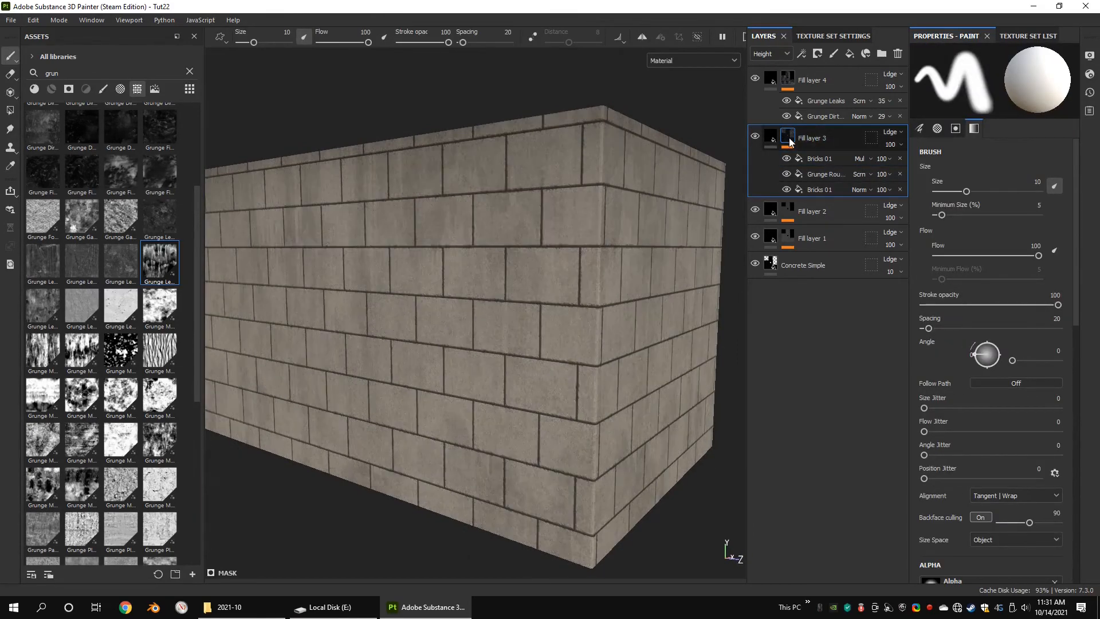
pyautogui.rightClick(787, 138)
pyautogui.click(826, 508)
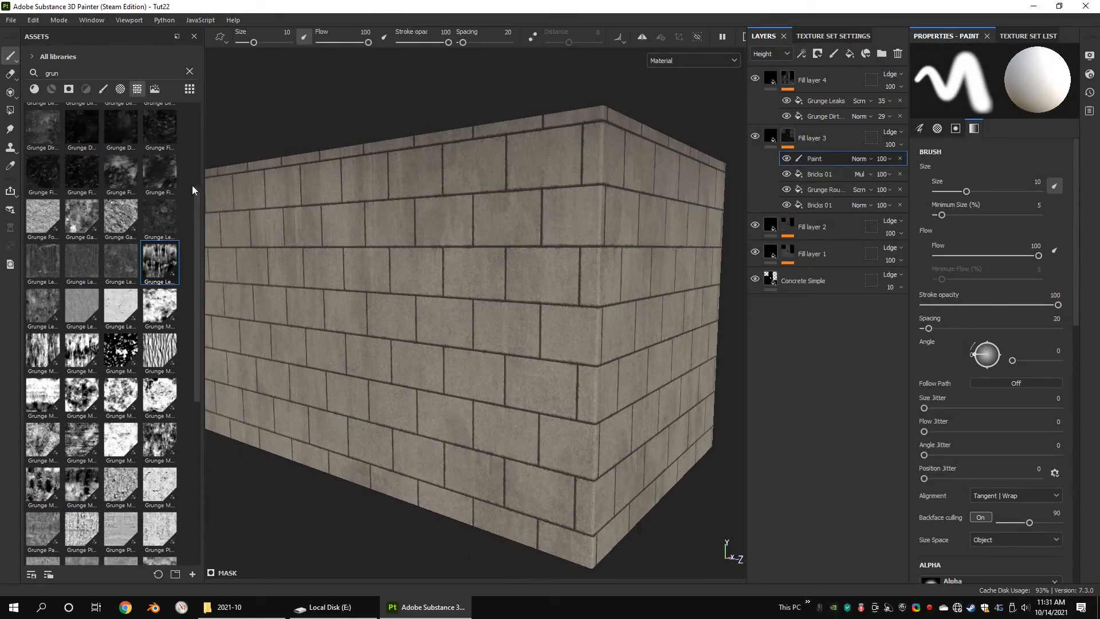
# Choose the Dirt 2 brush for the mask painting and reduce its size to 2.97.
pyautogui.click(103, 90)
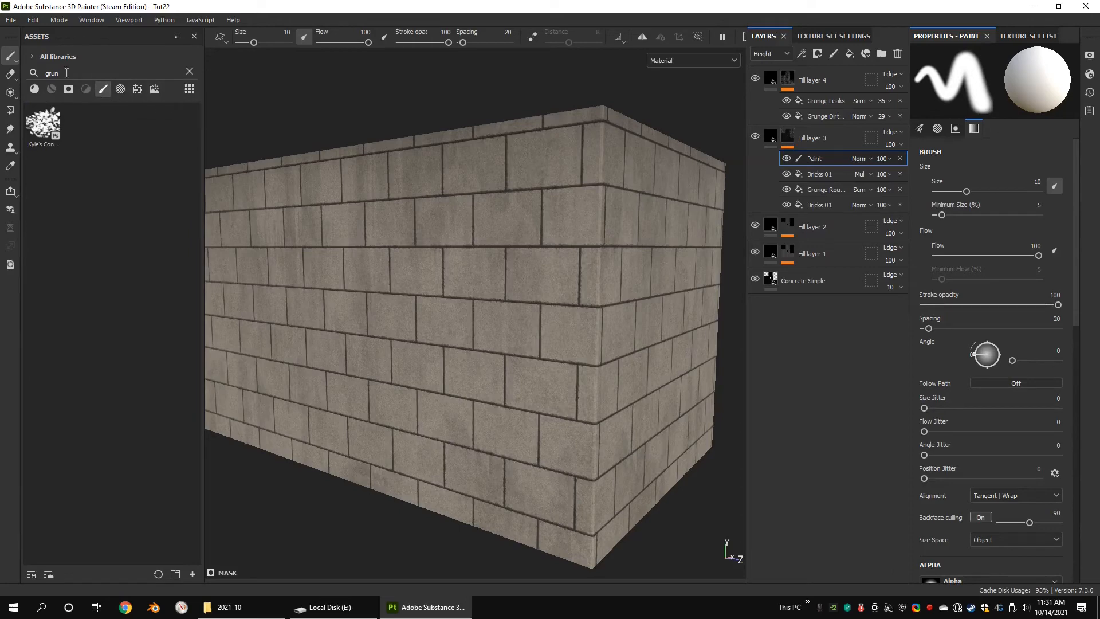
pyautogui.click(189, 71)
pyautogui.scroll(-5, 172, 516)
pyautogui.click(160, 289)
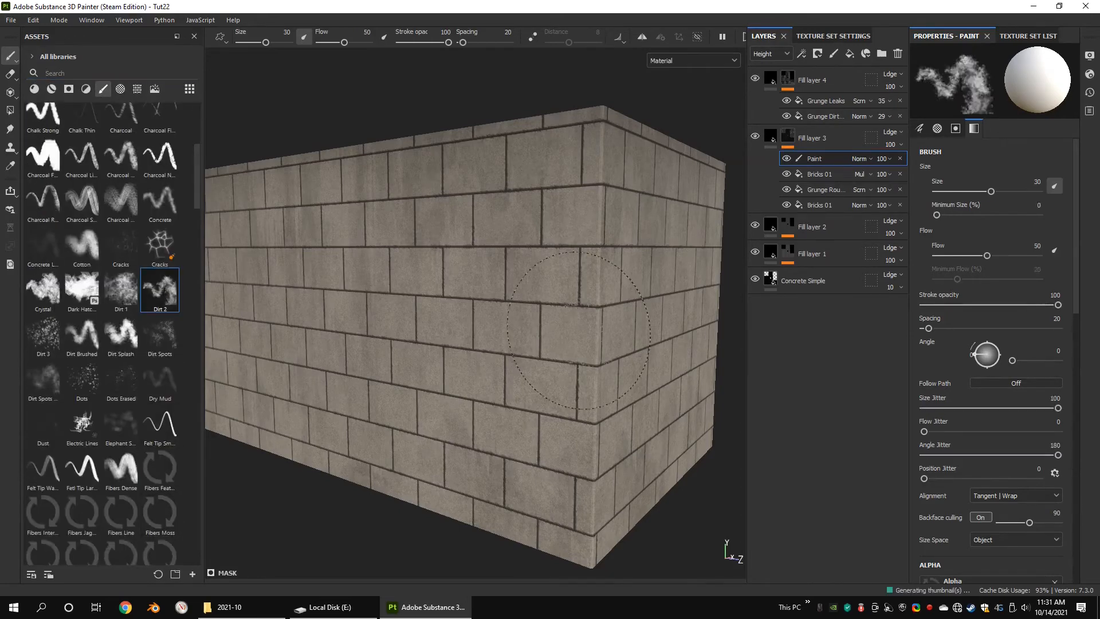
pyautogui.keyDown('ctrl'); pyautogui.moveTo(579, 330); pyautogui.dragTo(557, 324, button='right'); pyautogui.keyUp('ctrl')
# Paint irregular wear along the brick joints around the walls in Fill layer 3's mask, varying the brush size between about 3 and 8.
pyautogui.scroll(5, 558, 322)
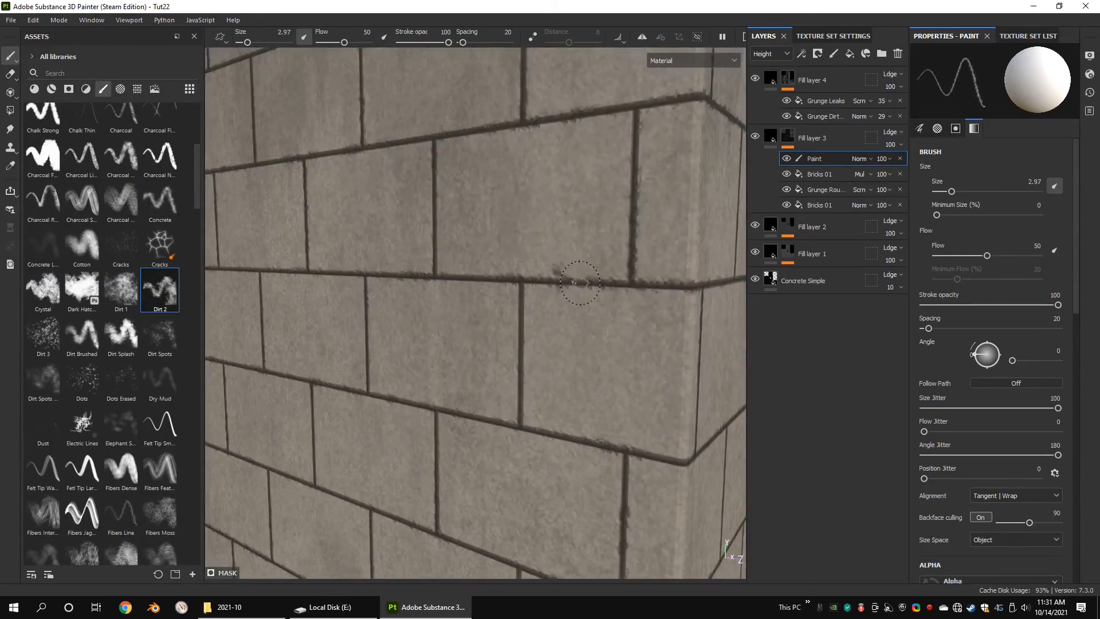
pyautogui.scroll(-5, 594, 284)
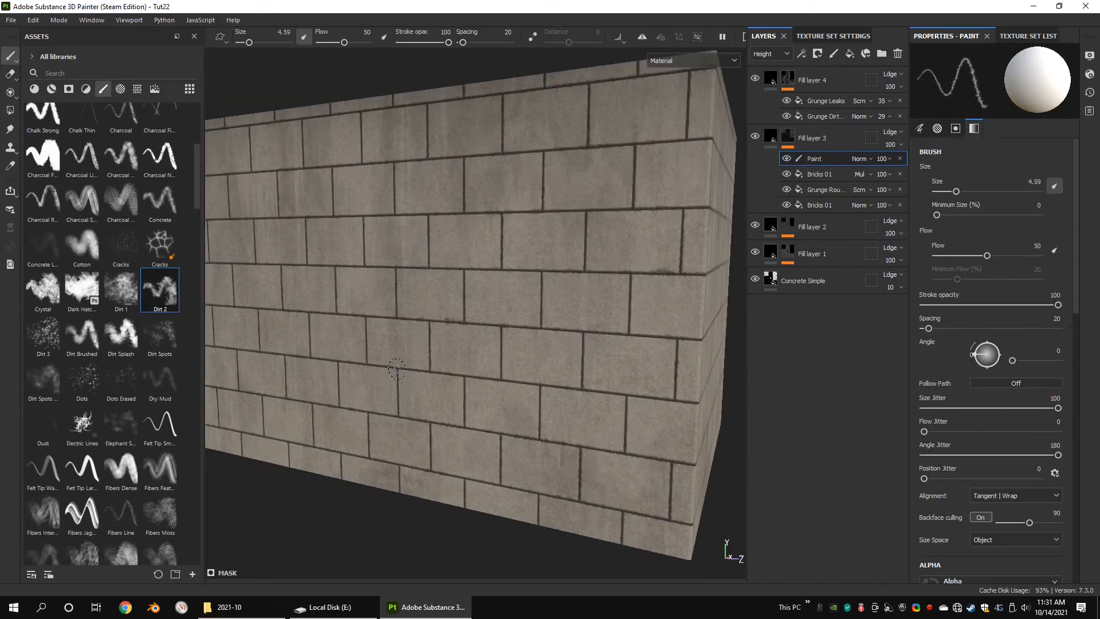
pyautogui.scroll(5, 308, 282)
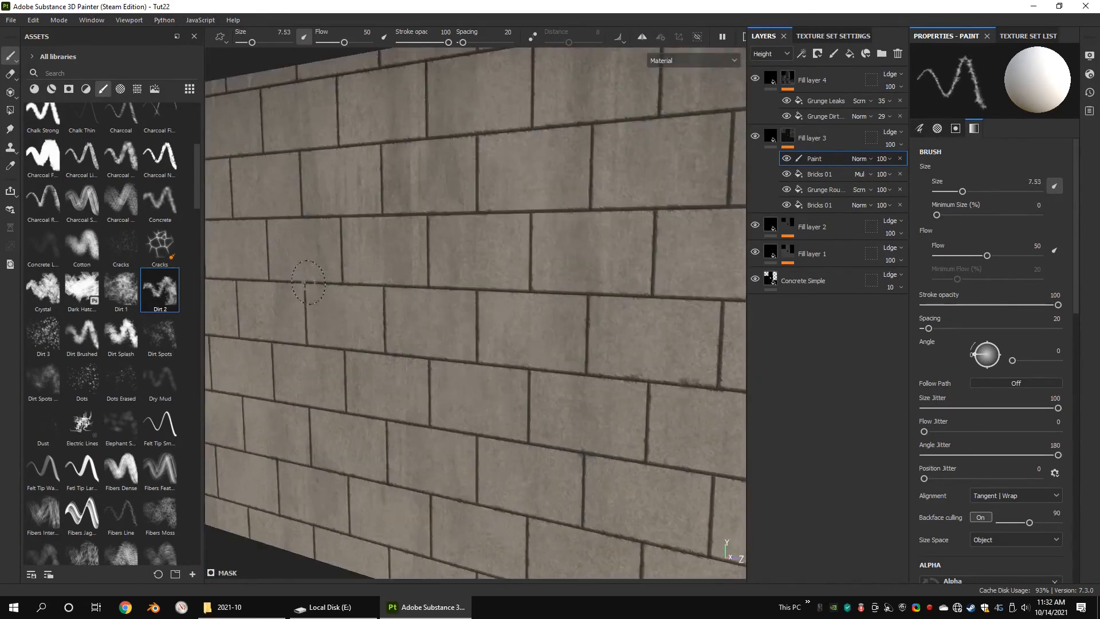
pyautogui.scroll(-3, 395, 301)
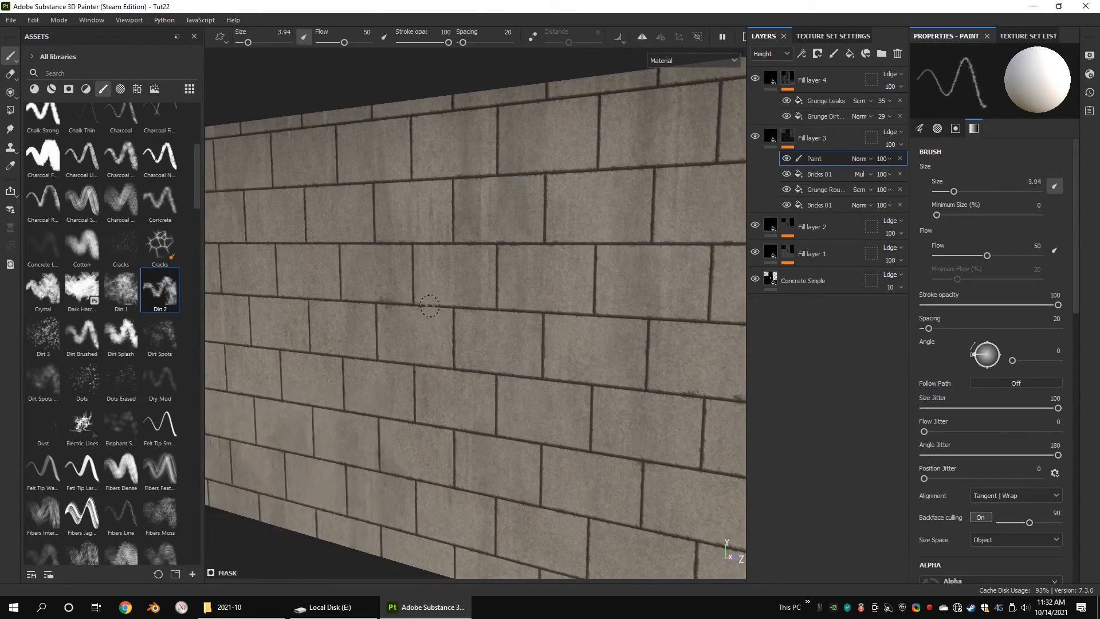
pyautogui.keyDown('alt'); pyautogui.moveTo(462, 241); pyautogui.dragTo(410, 284); pyautogui.keyUp('alt')
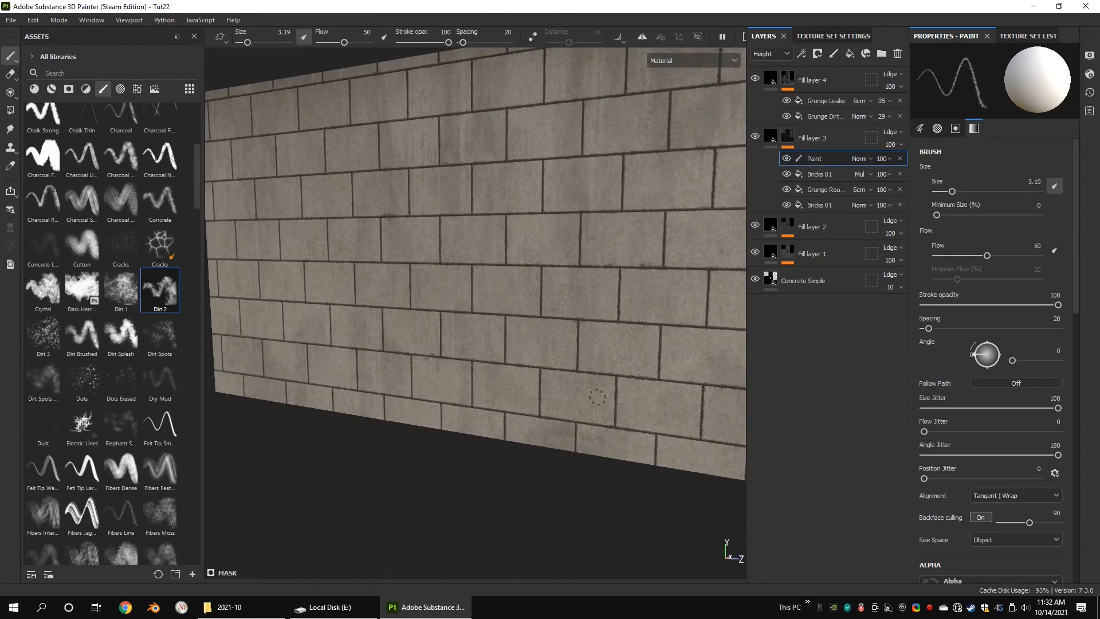
pyautogui.keyDown('alt'); pyautogui.moveTo(310, 301); pyautogui.dragTo(423, 386); pyautogui.keyUp('alt')
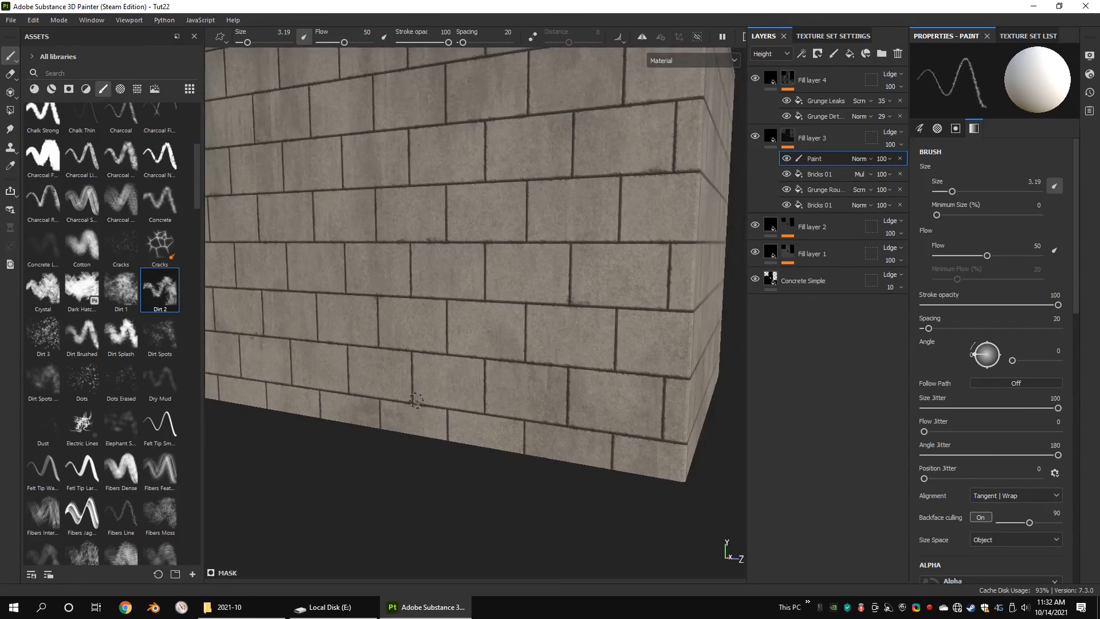
pyautogui.scroll(-3, 594, 333)
pyautogui.keyDown('alt'); pyautogui.moveTo(594, 333); pyautogui.dragTo(396, 287); pyautogui.keyUp('alt')
pyautogui.scroll(-2, 521, 325)
pyautogui.scroll(4, 532, 202)
pyautogui.scroll(4, 584, 270)
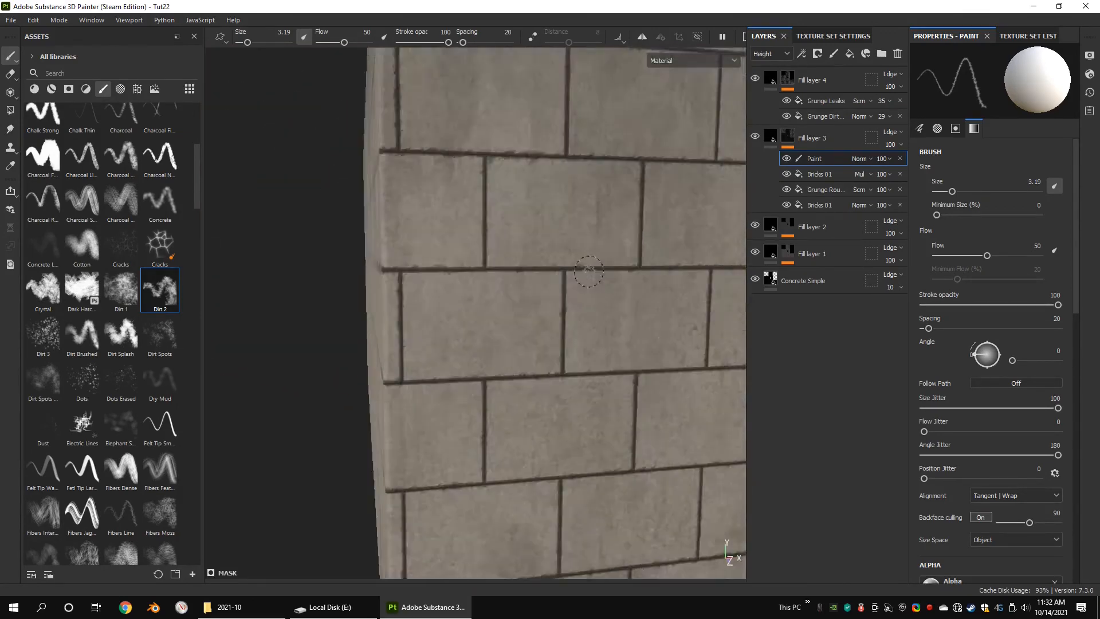
pyautogui.scroll(-1, 585, 269)
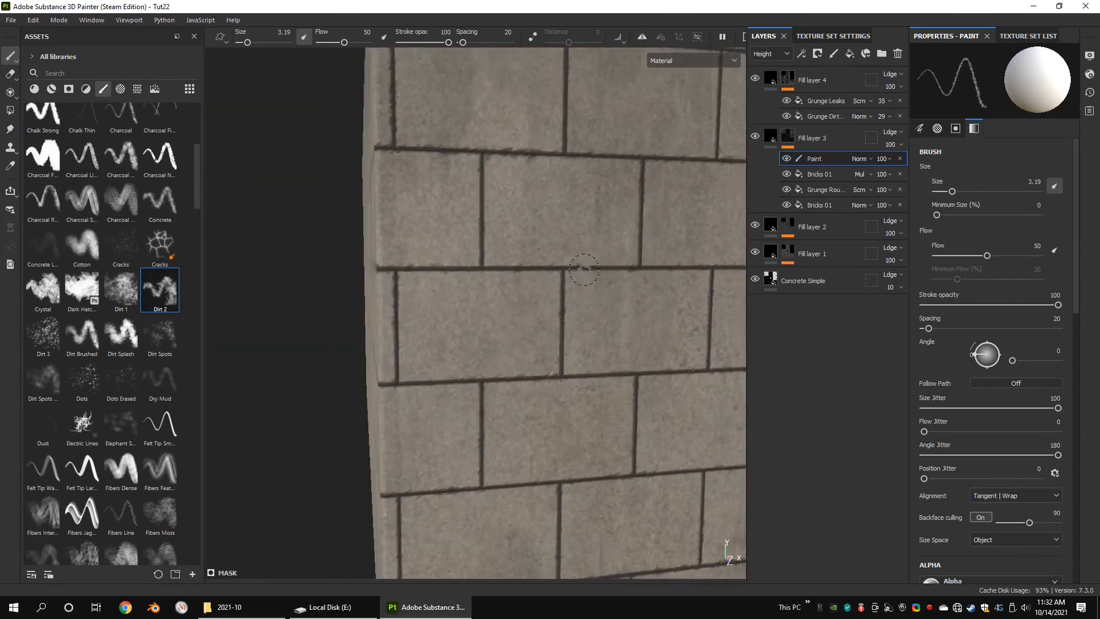
# In Fill layer 3's mask, set Grunge Roughcast's balance to 0.31 and the Multiply Bricks 01 fill's Bevel X and Bevel Y to 0.08.
pyautogui.click(820, 189)
pyautogui.moveTo(973, 331); pyautogui.dragTo(971, 330)
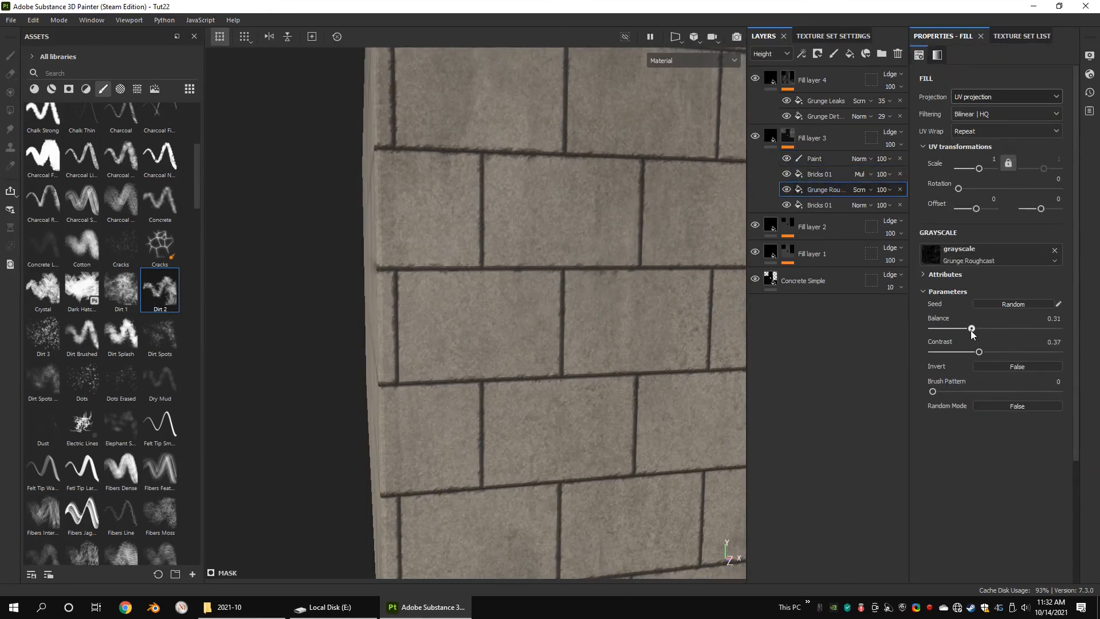
pyautogui.click(819, 174)
pyautogui.click(943, 508)
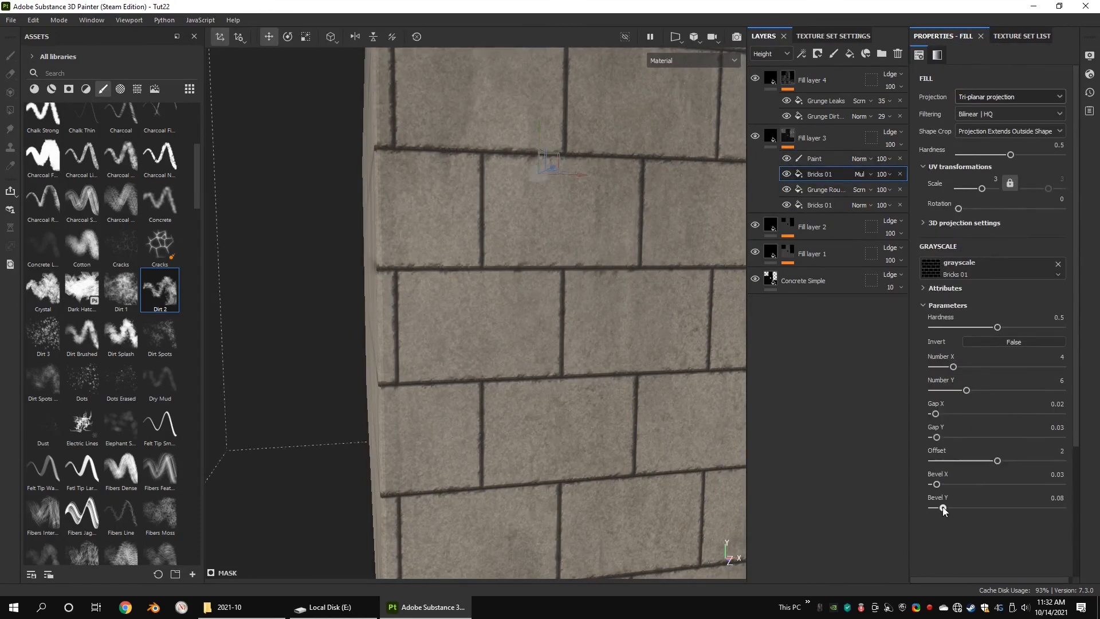
pyautogui.click(1066, 475)
pyautogui.write('.08')
pyautogui.press('Return')
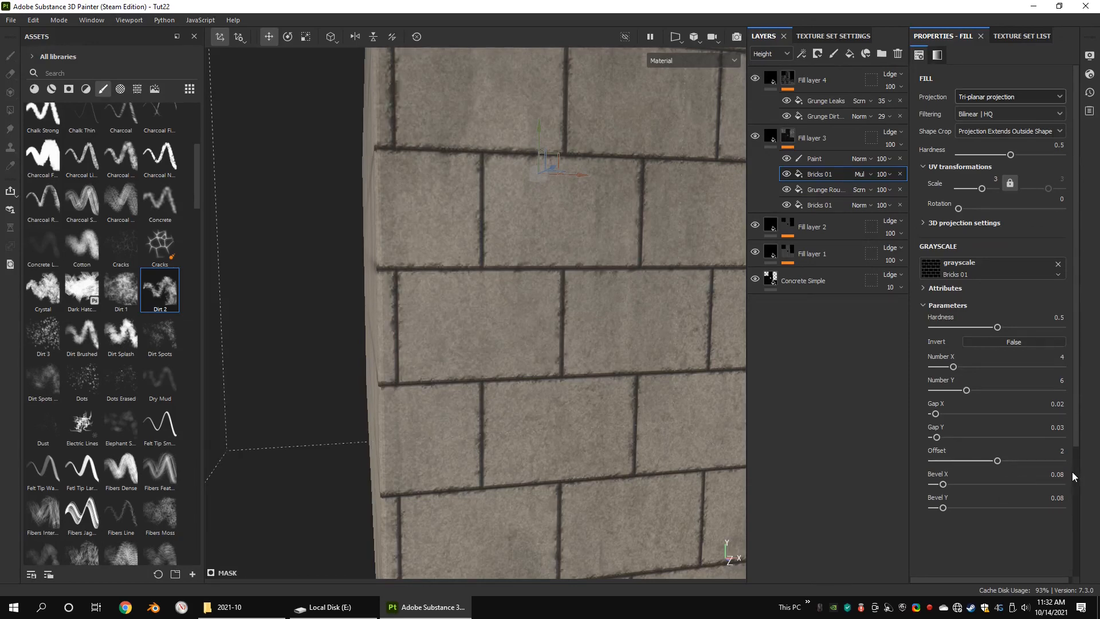
pyautogui.keyDown('alt'); pyautogui.moveTo(354, 223); pyautogui.dragTo(1079, 438); pyautogui.keyUp('alt')
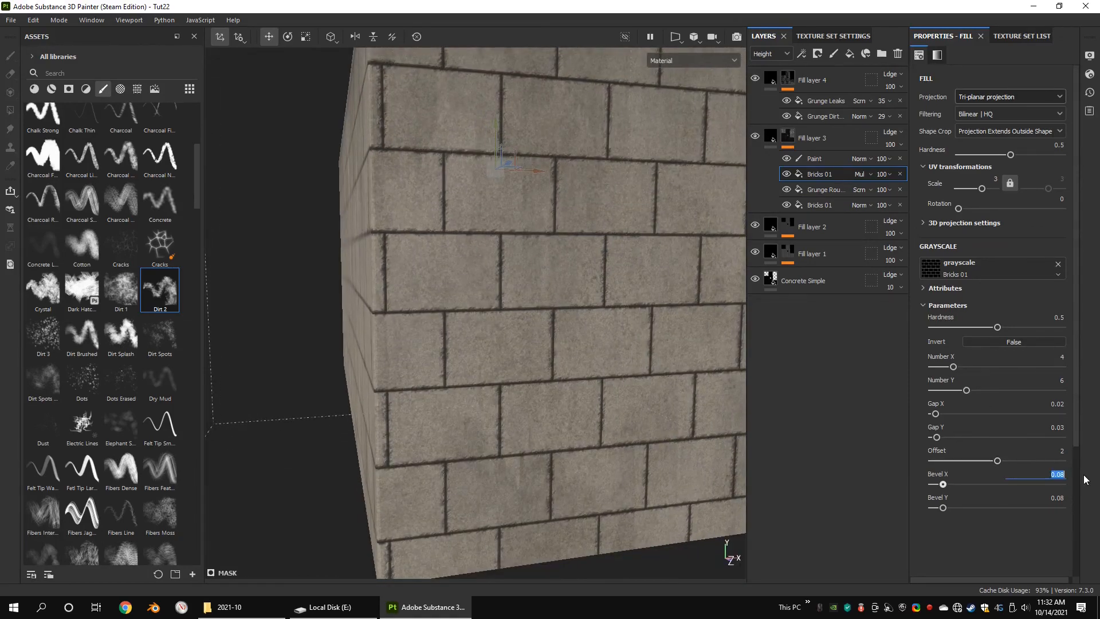